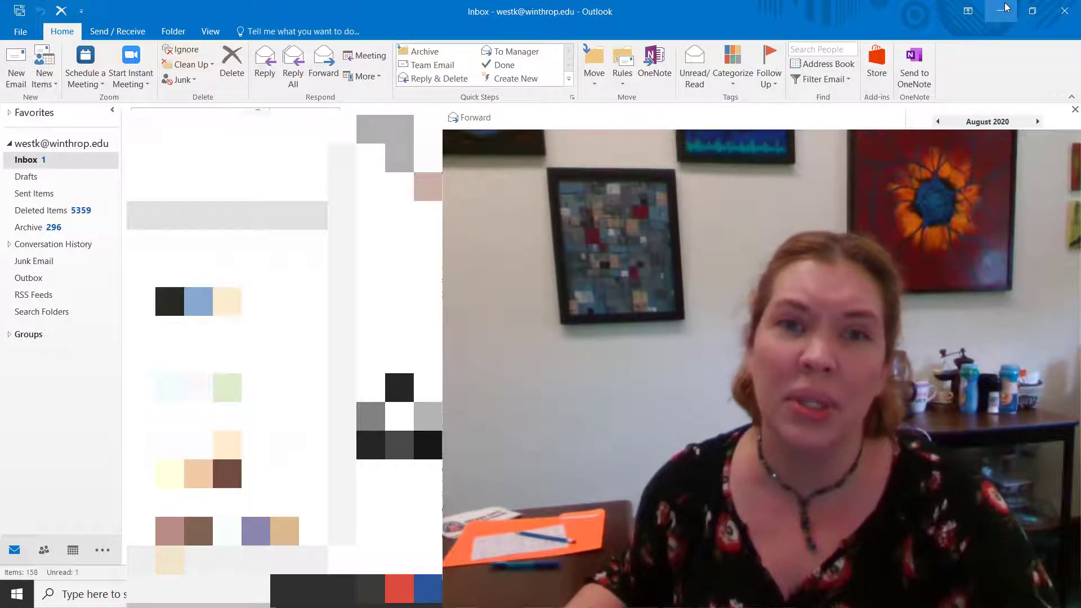
Minimize Outlook and launch the Zoom desktop app
{"action": "left_click", "coordinate": [1004, 9]}
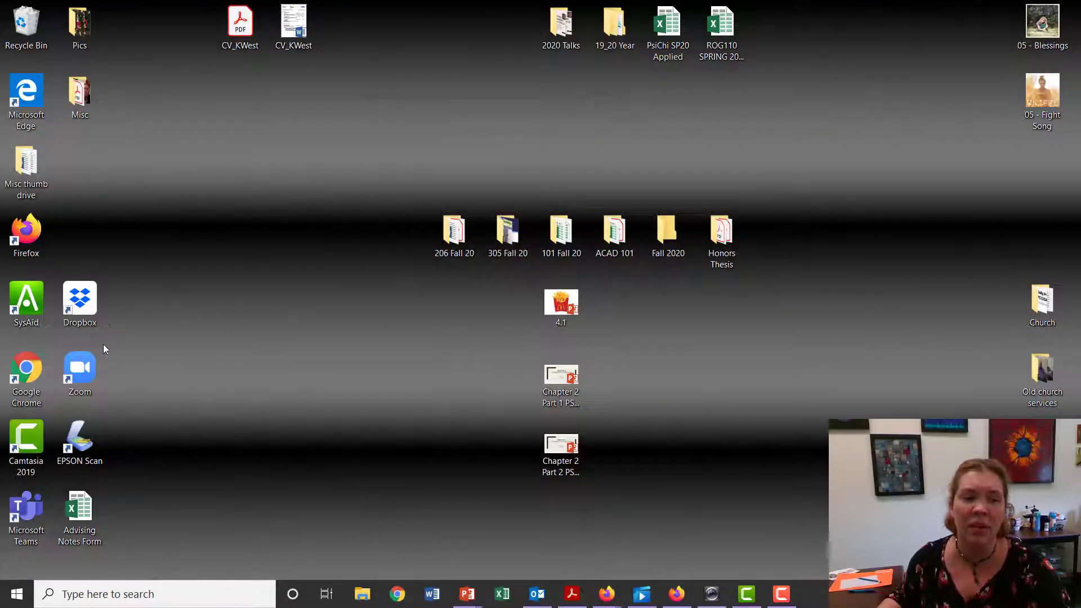
{"action": "double_click", "coordinate": [79, 371]}
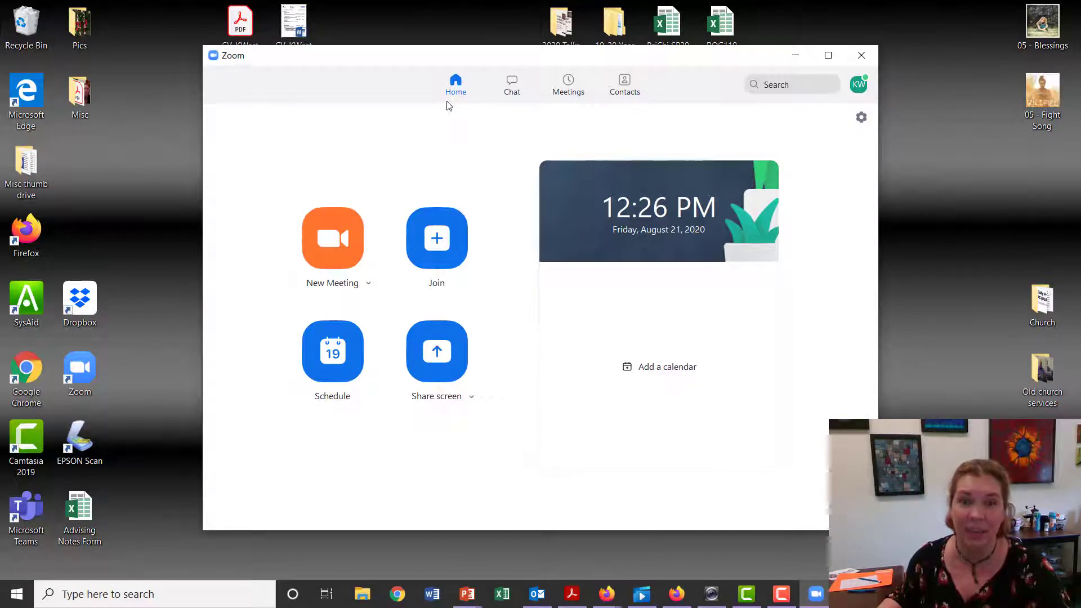
Open Zoom settings and pick the third, medium-light reaction skin tone
{"action": "left_click", "coordinate": [861, 118]}
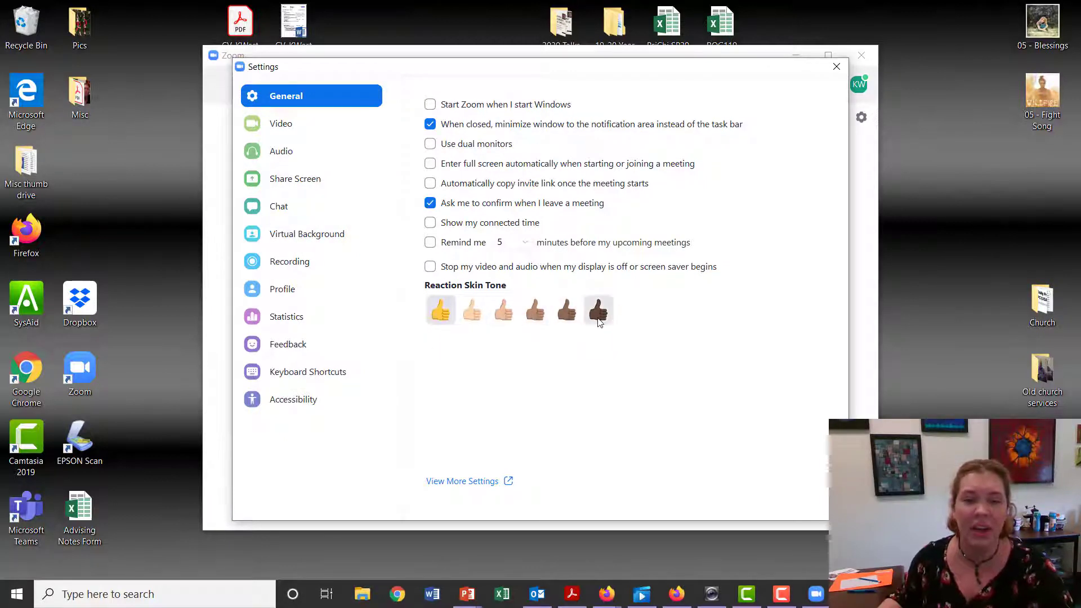
{"action": "left_click", "coordinate": [492, 321]}
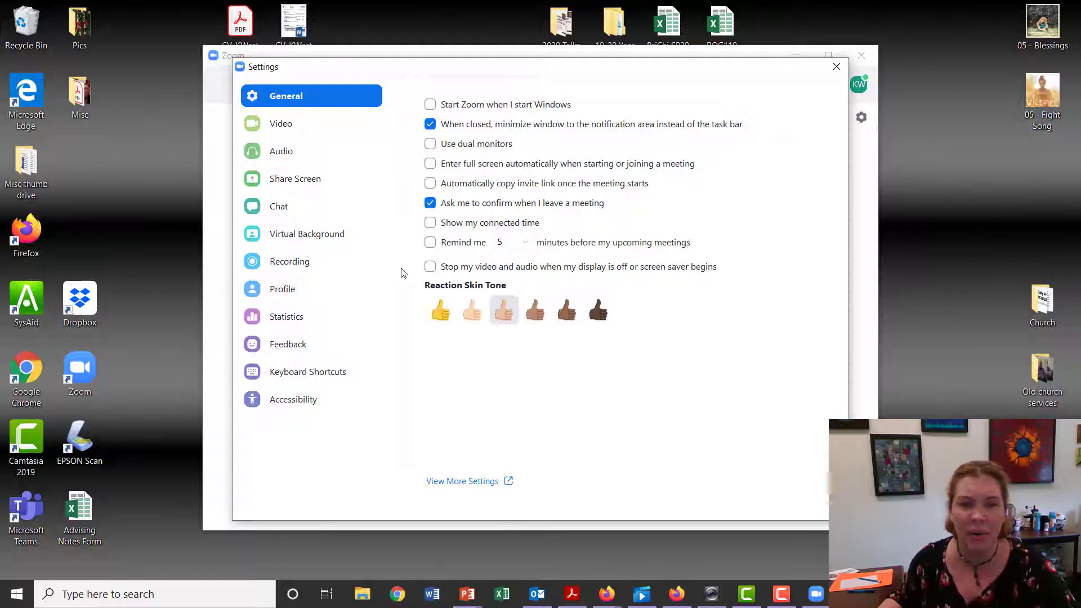
Browse the Video, Virtual Background and Recording settings pages
{"action": "left_click", "coordinate": [277, 131]}
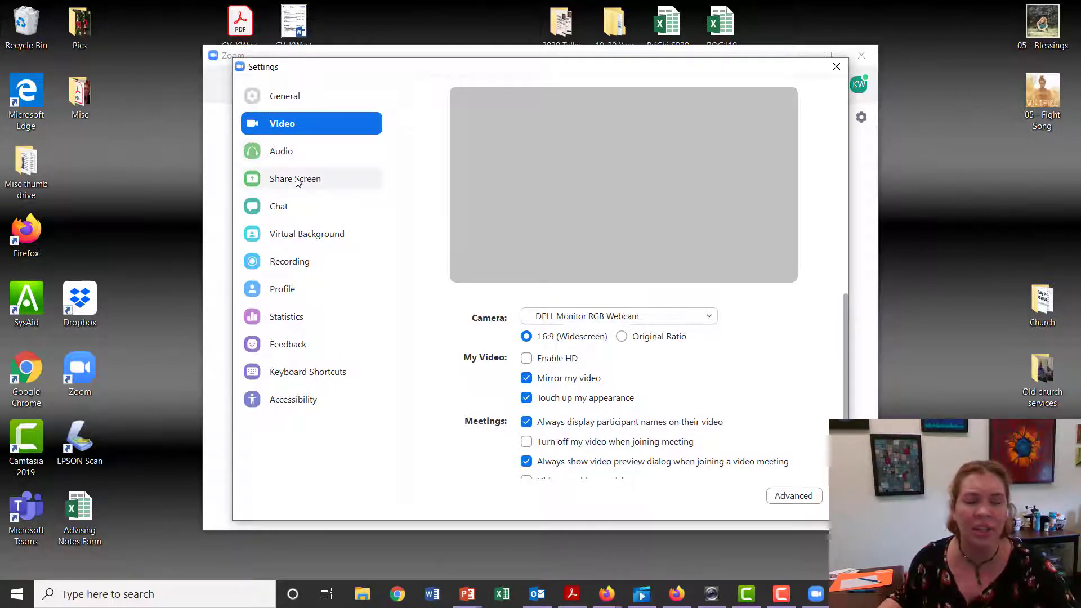
{"action": "left_click", "coordinate": [292, 242]}
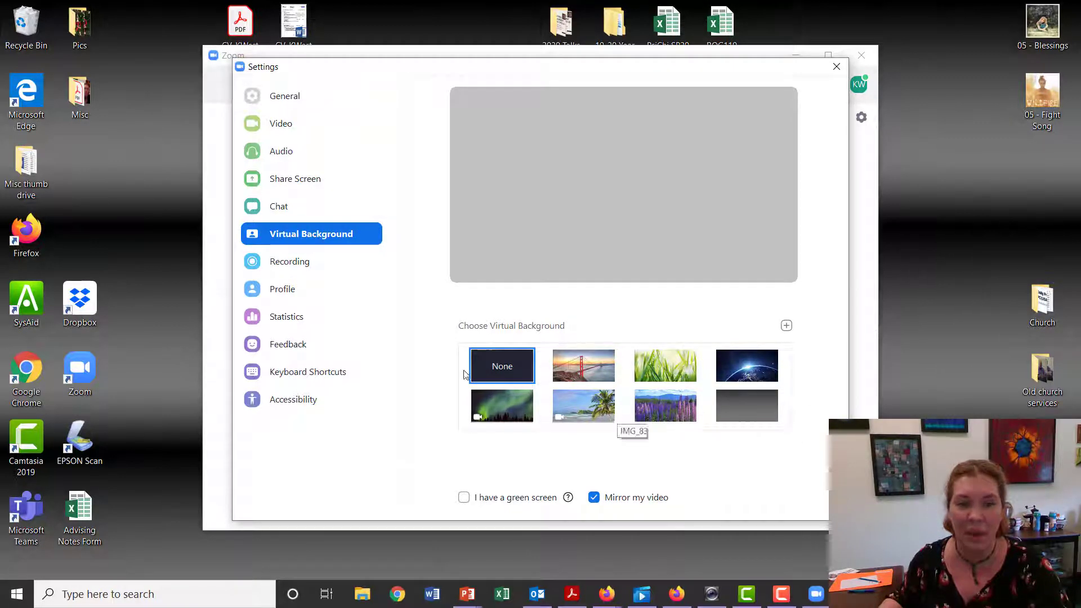
{"action": "left_click", "coordinate": [290, 263]}
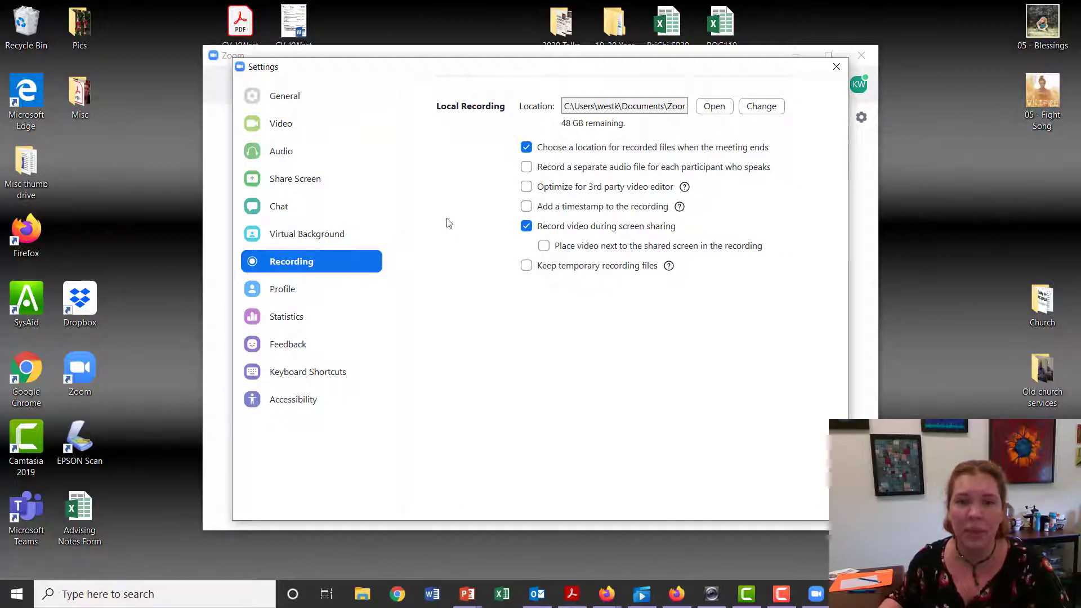
{"action": "left_click", "coordinate": [526, 147]}
{"action": "left_click", "coordinate": [528, 229]}
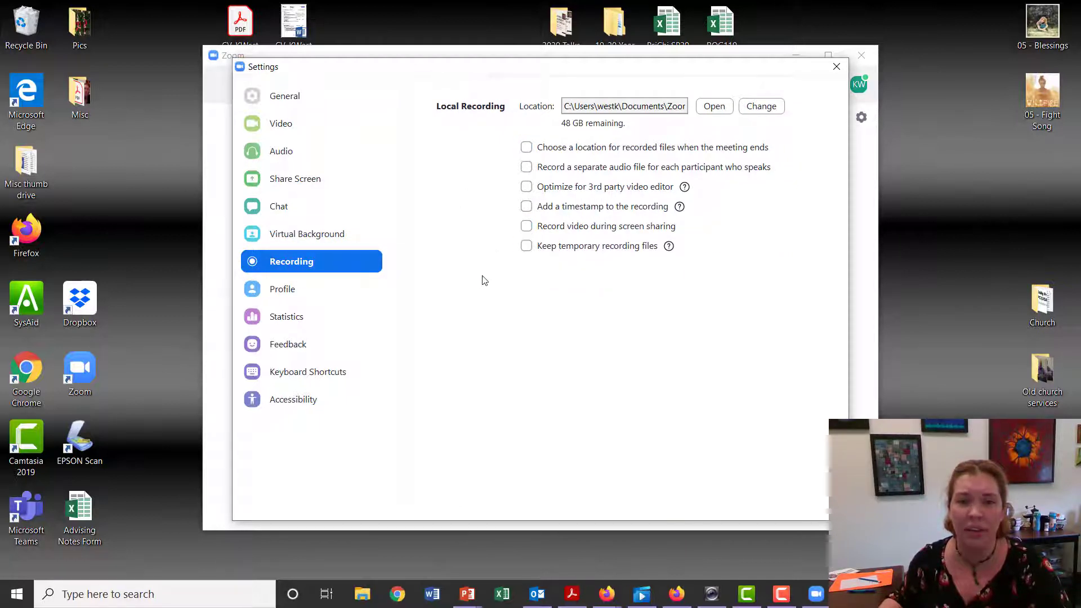
{"action": "left_click", "coordinate": [524, 230]}
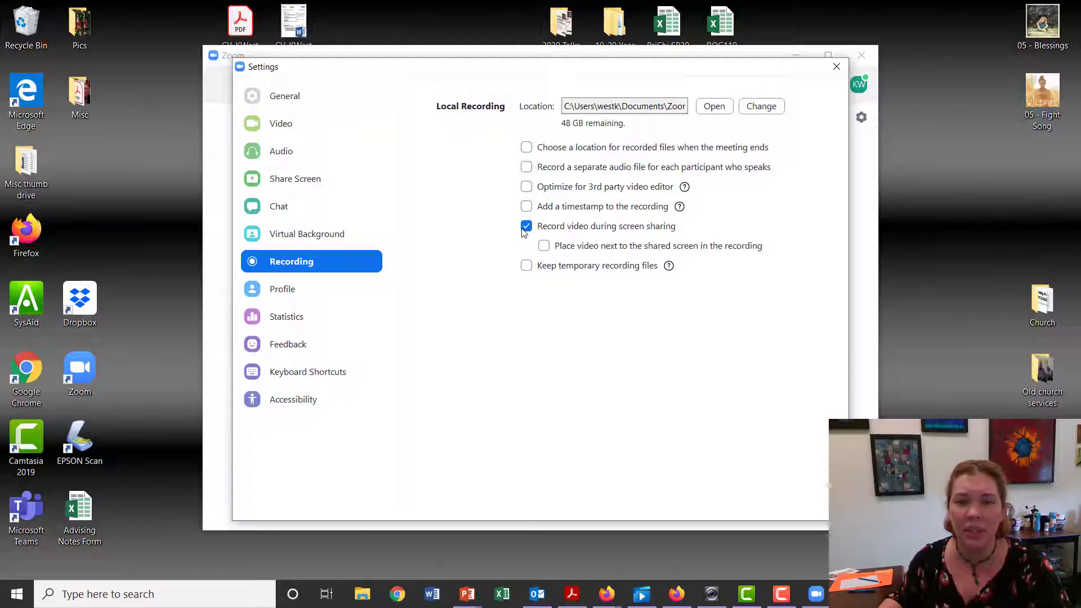
{"action": "left_click", "coordinate": [527, 148]}
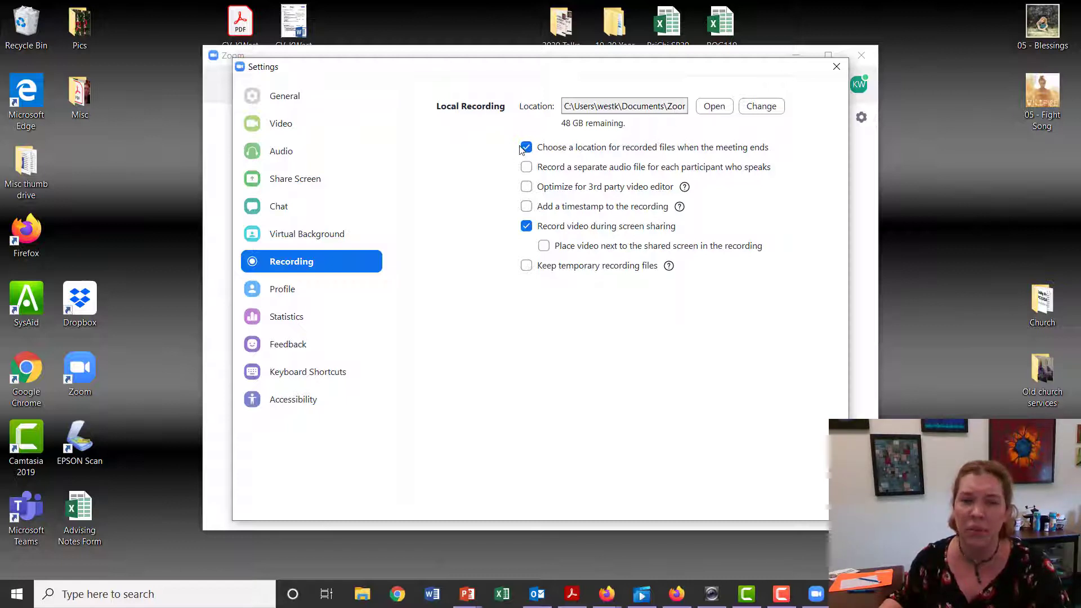
Review the Profile, Virtual Background, Recording and General settings pages and close the settings window
{"action": "left_click", "coordinate": [282, 288]}
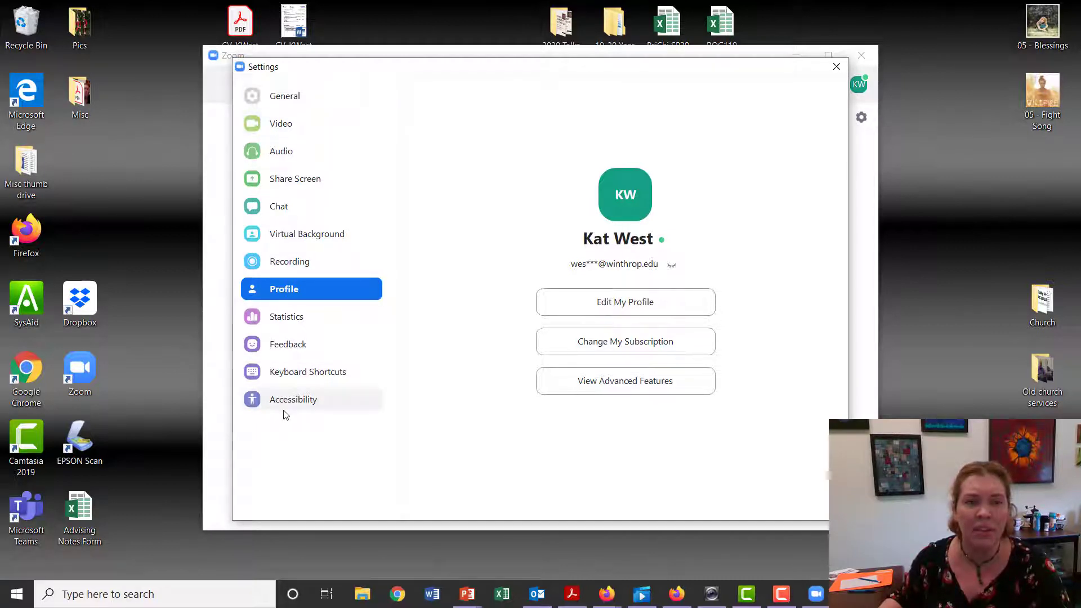
{"action": "left_click", "coordinate": [285, 237]}
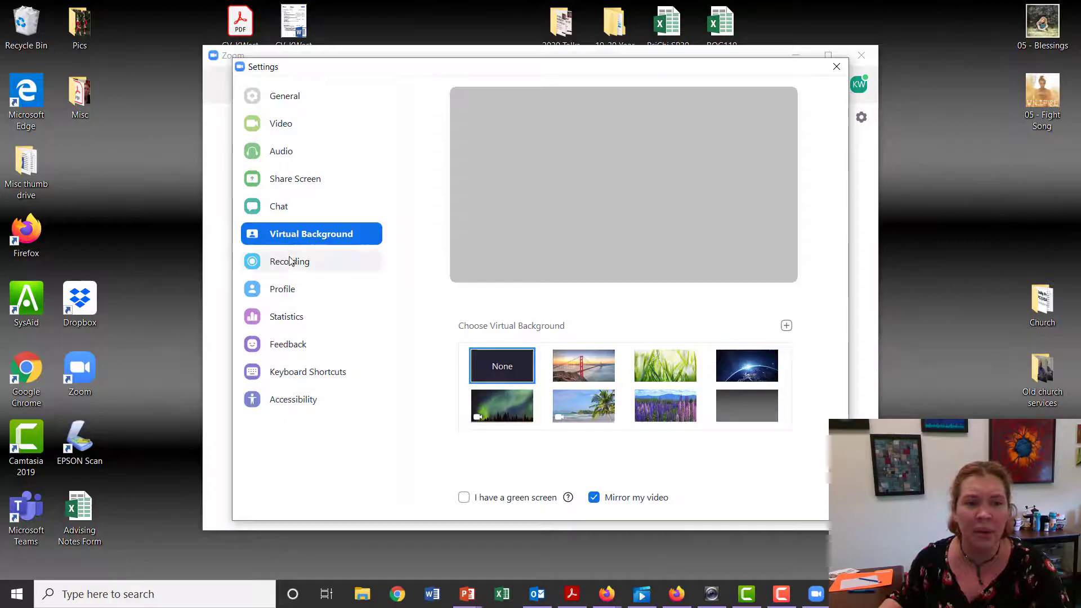
{"action": "left_click", "coordinate": [290, 262]}
{"action": "left_click", "coordinate": [285, 96]}
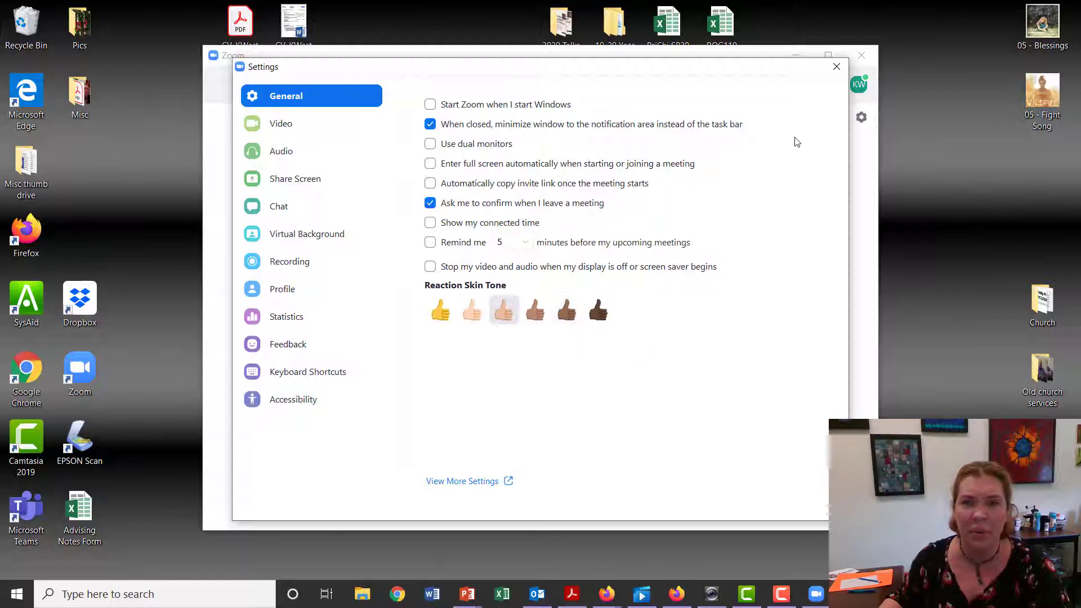
{"action": "left_click", "coordinate": [837, 66]}
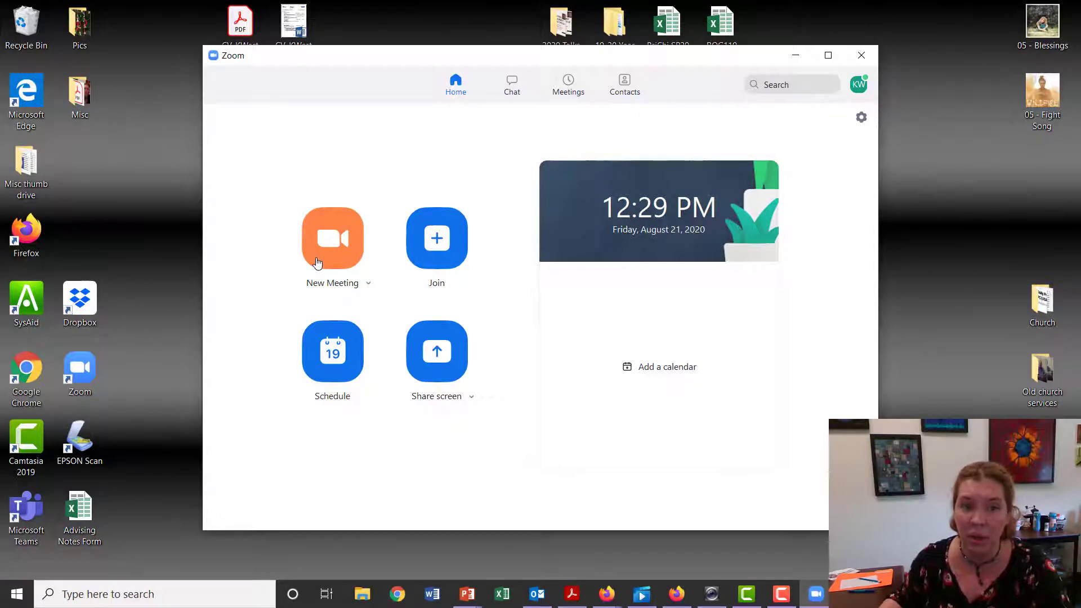
Start scheduling a new meeting titled "ACAD Thursdays at 1pm"
{"action": "left_click", "coordinate": [347, 361]}
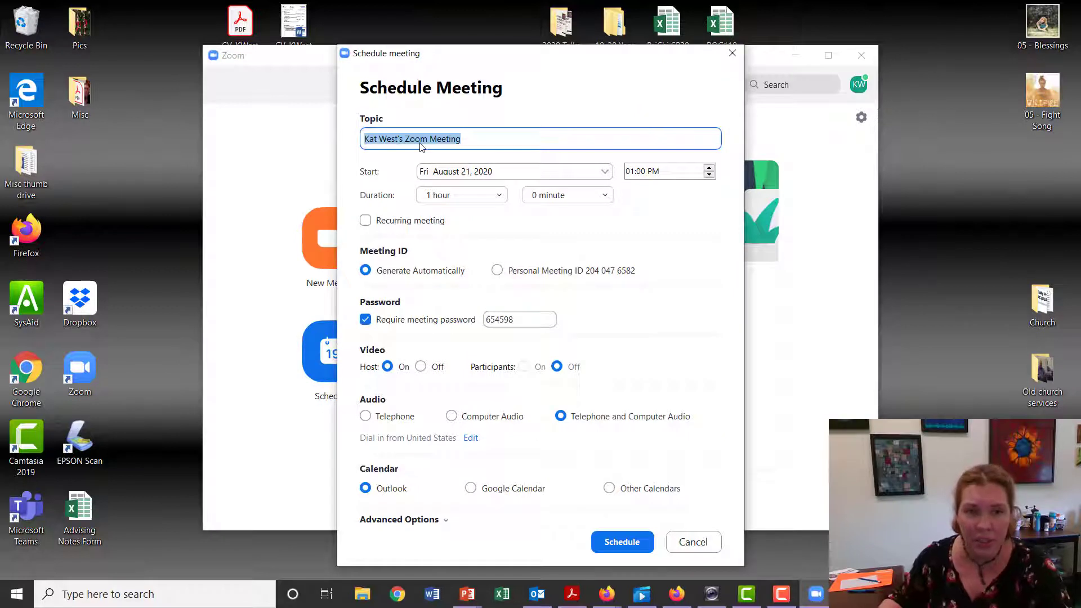
{"action": "type", "text": "ACAD"}
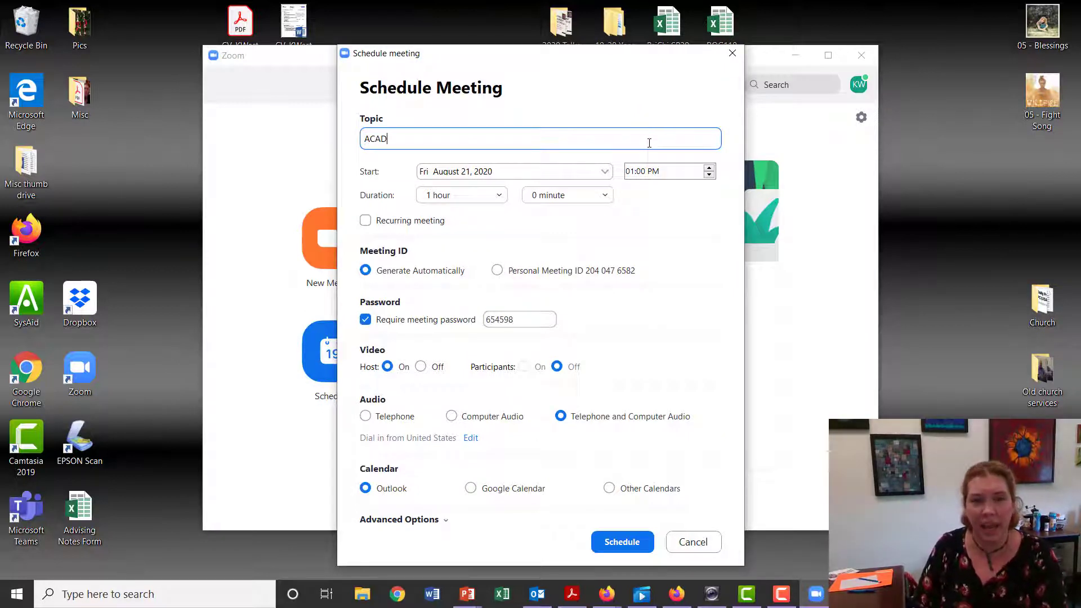
{"action": "type", "text": " Thurs"}
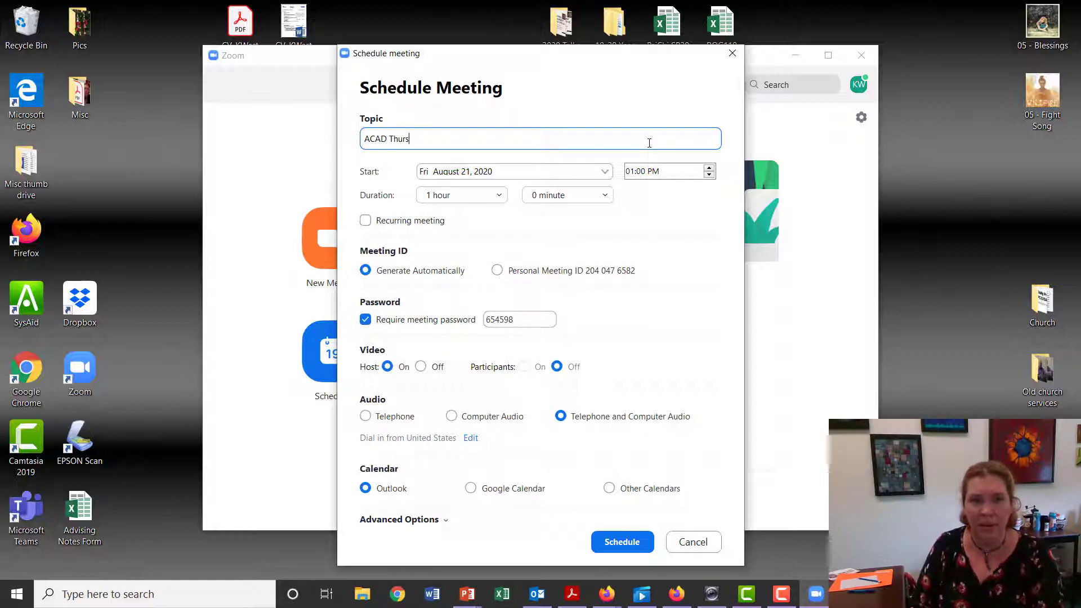
{"action": "type", "text": "days at 1pm"}
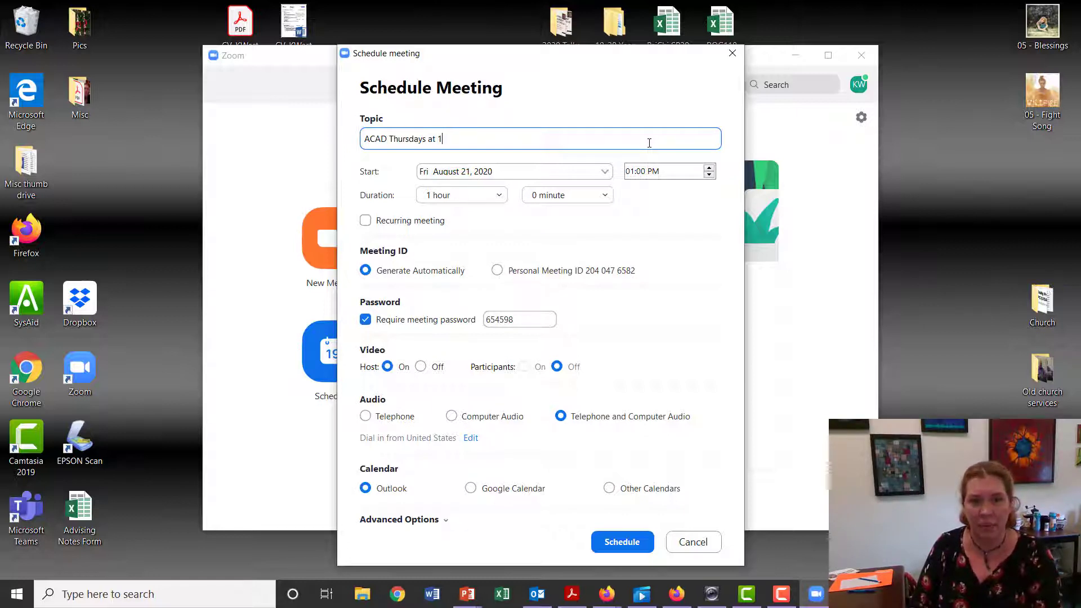
Set the meeting's start date to Thursday, August 27, 2020, keeping the 1:00 PM start
{"action": "left_click", "coordinate": [603, 174]}
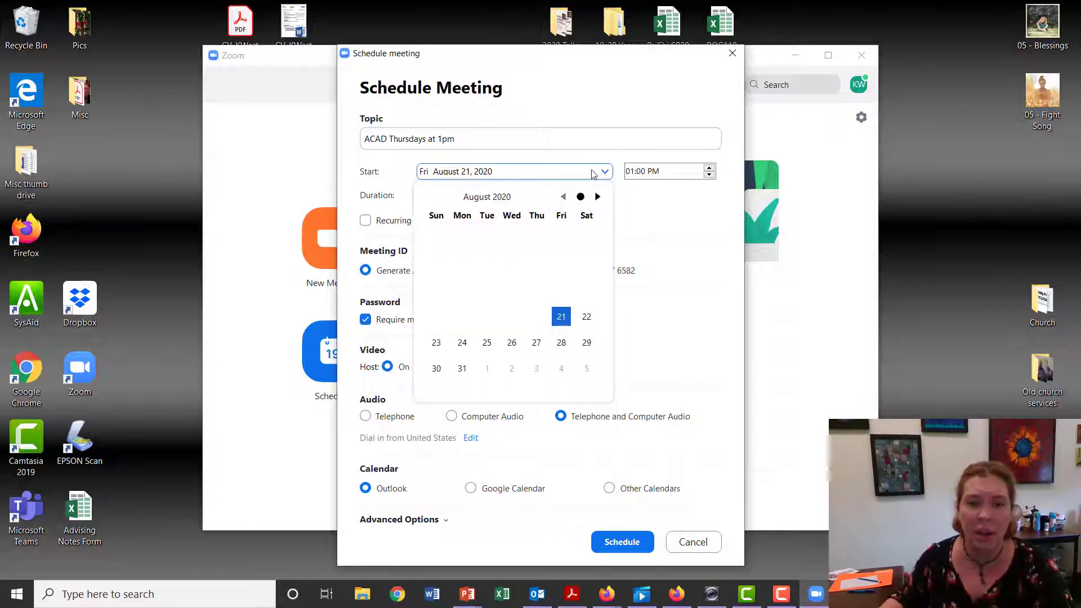
{"action": "left_click", "coordinate": [538, 341]}
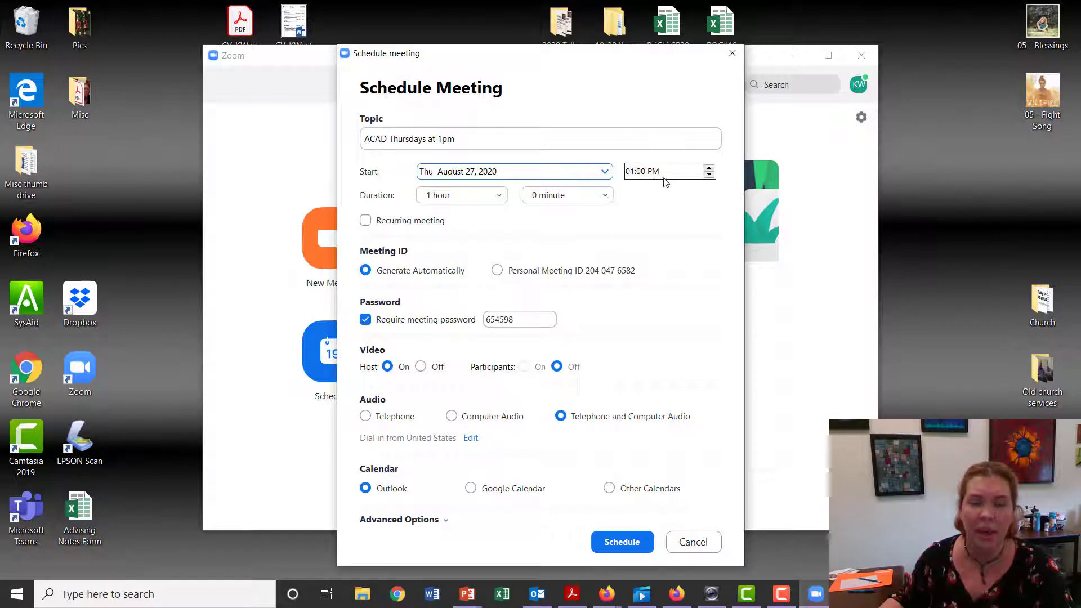
{"action": "left_click", "coordinate": [698, 172]}
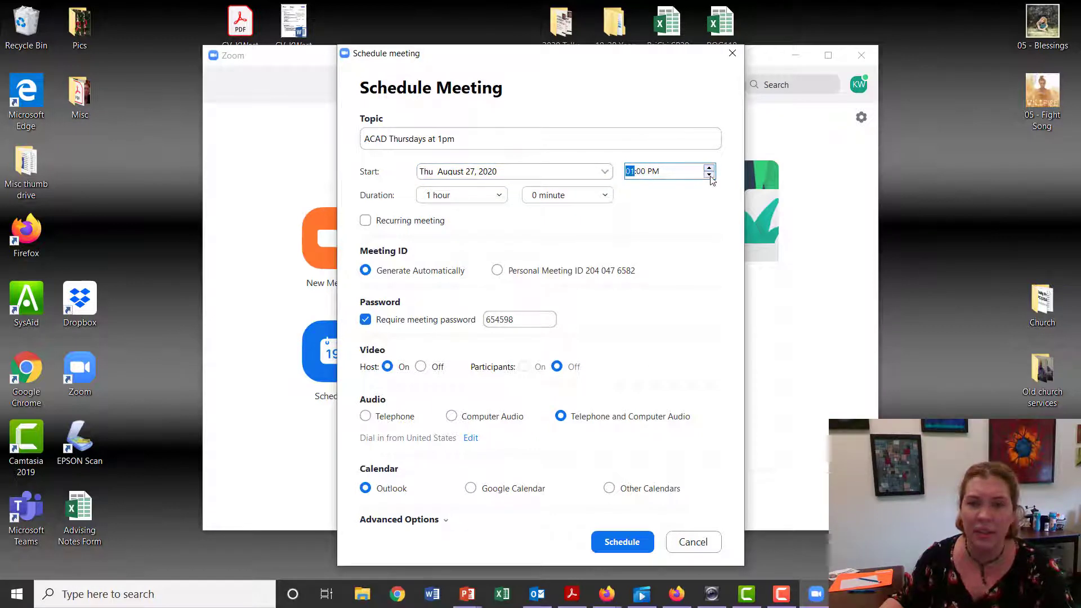
{"action": "left_click", "coordinate": [675, 224]}
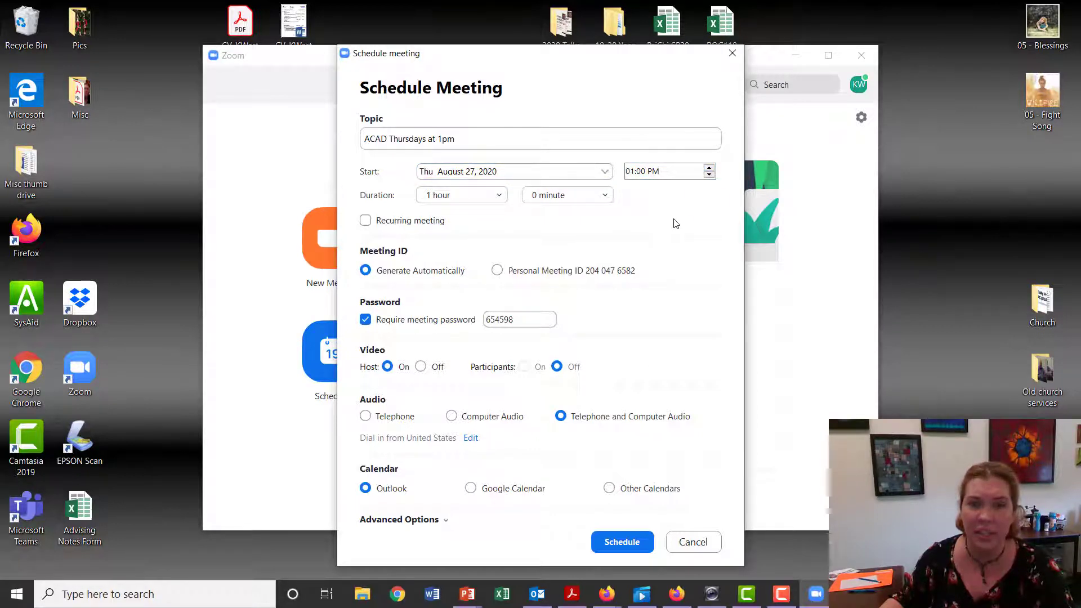
Set the meeting duration to 2 hours and make it a recurring meeting
{"action": "left_click", "coordinate": [500, 196]}
{"action": "left_click", "coordinate": [467, 233]}
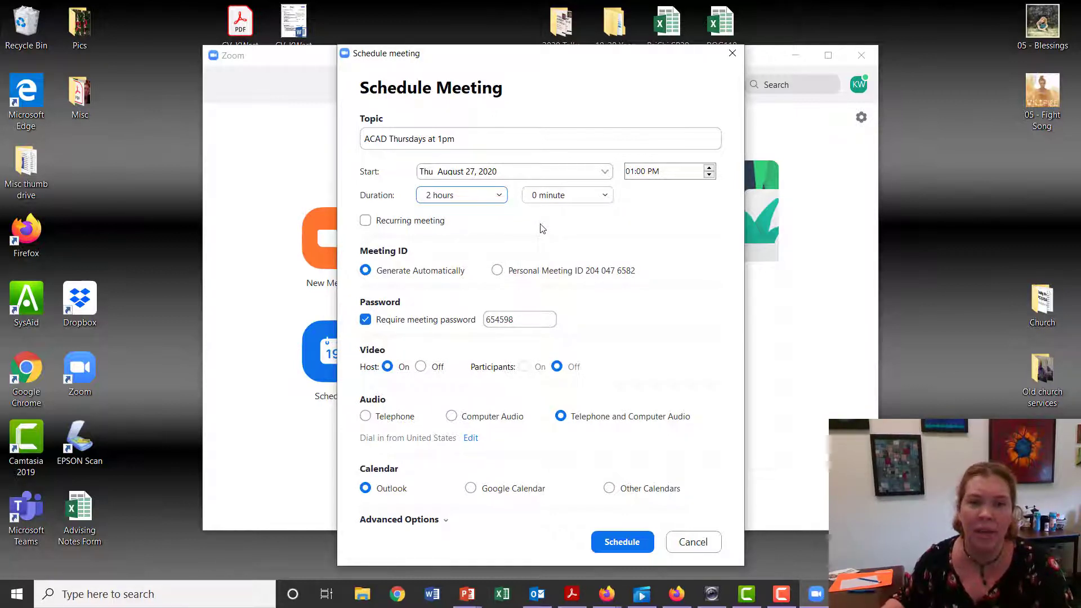
{"action": "left_click", "coordinate": [366, 222]}
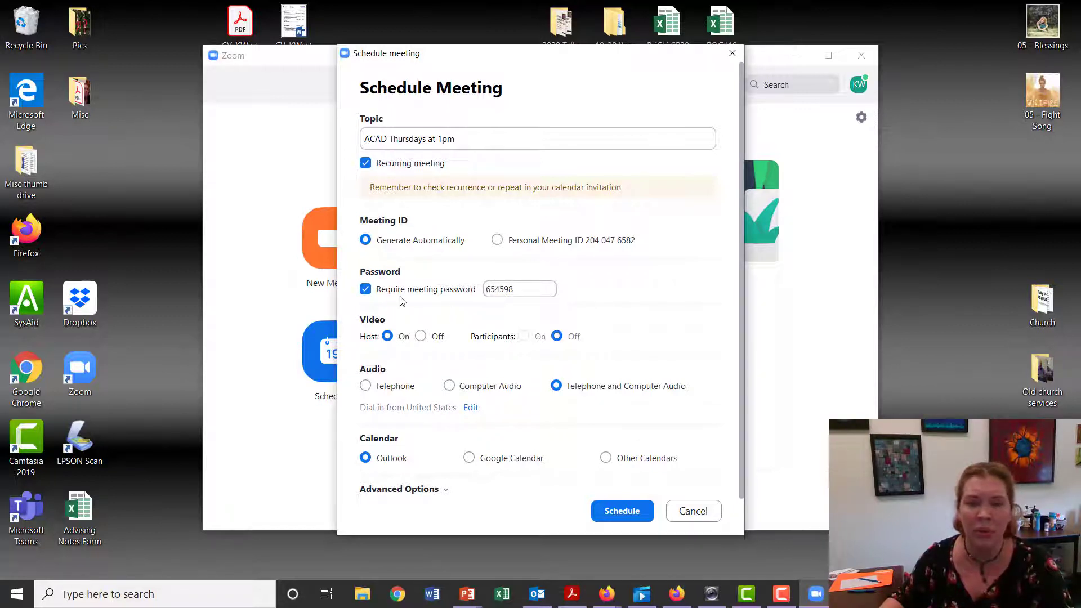
Turn off the meeting password requirement and enable automatic recording on the local computer in the advanced options
{"action": "left_click", "coordinate": [366, 291]}
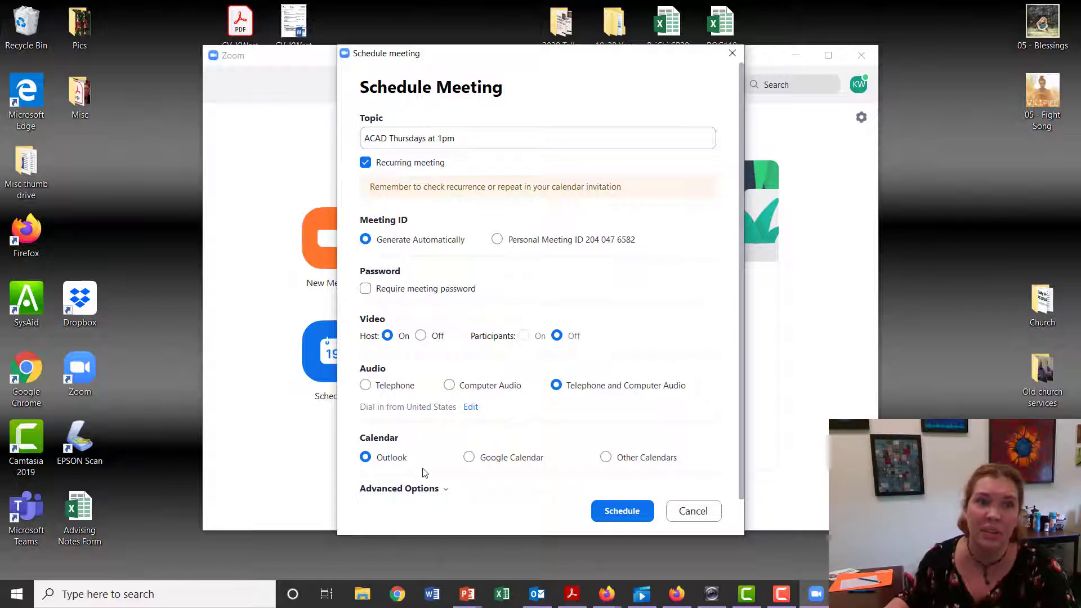
{"action": "left_click", "coordinate": [446, 490]}
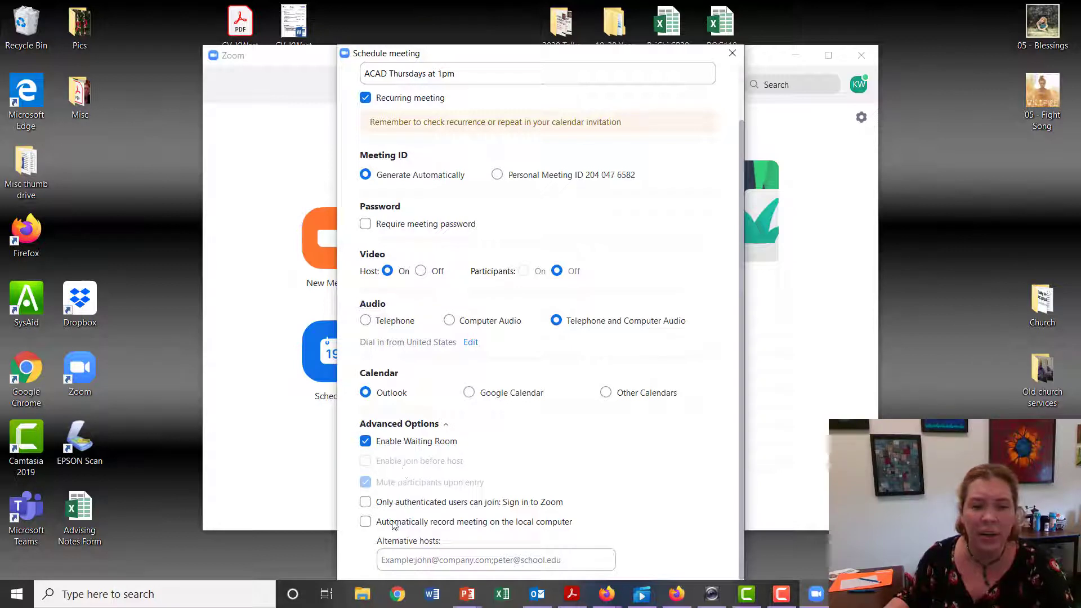
{"action": "left_click", "coordinate": [365, 526]}
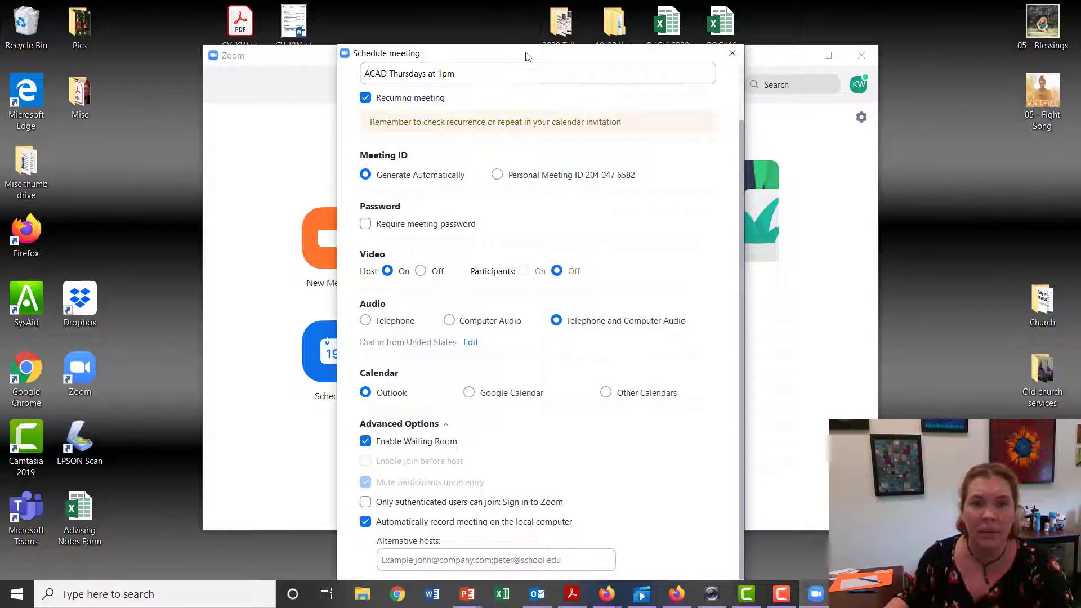
Add a colleague's e-mail address as an alternative host and schedule the meeting
{"action": "left_click_drag", "start_coordinate": [527, 54], "coordinate": [527, 24]}
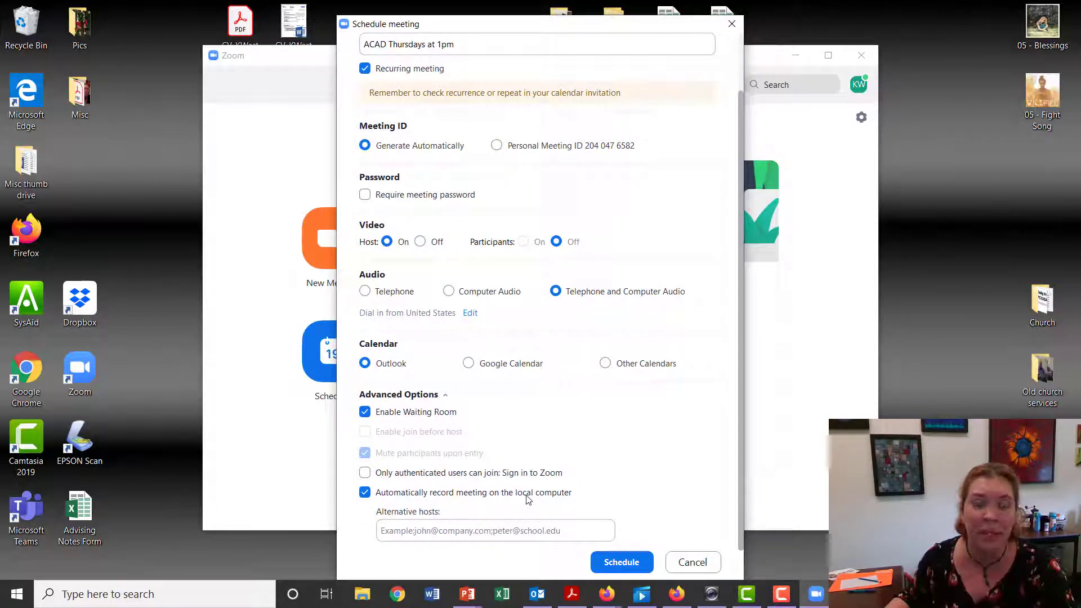
{"action": "left_click", "coordinate": [470, 531]}
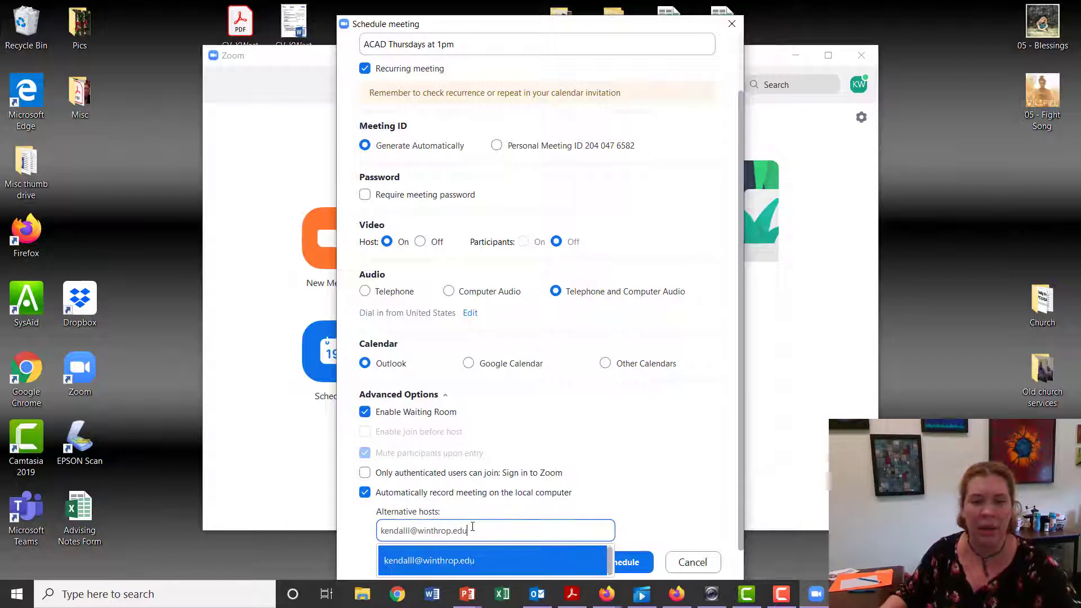
{"action": "left_click", "coordinate": [471, 562]}
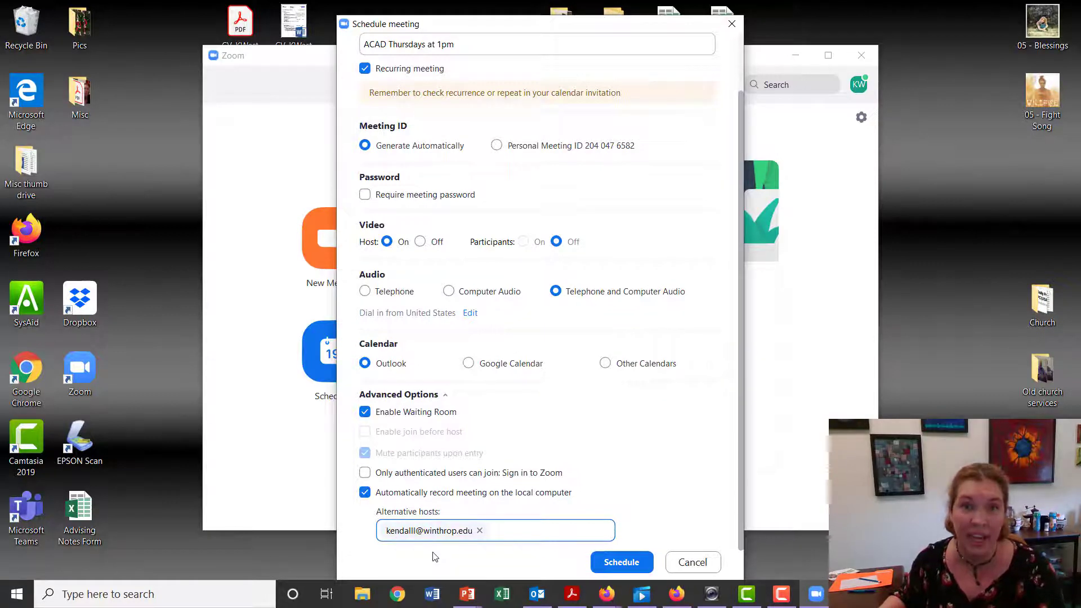
{"action": "left_click", "coordinate": [628, 564]}
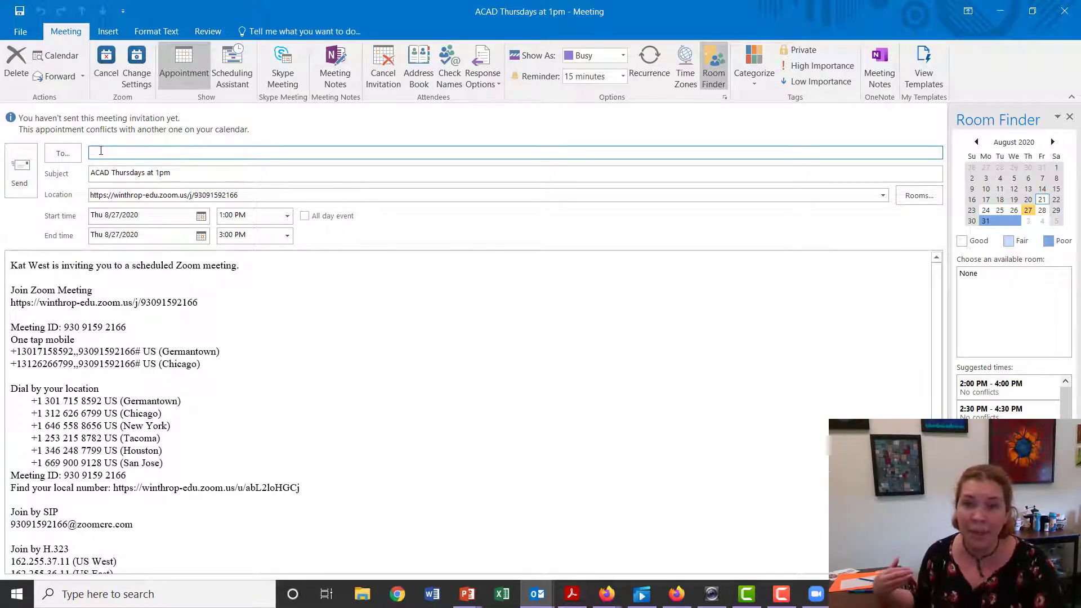
Paste the colleague's e-mail address as the Outlook invitation's recipient
{"action": "key", "text": "ctrl+v"}
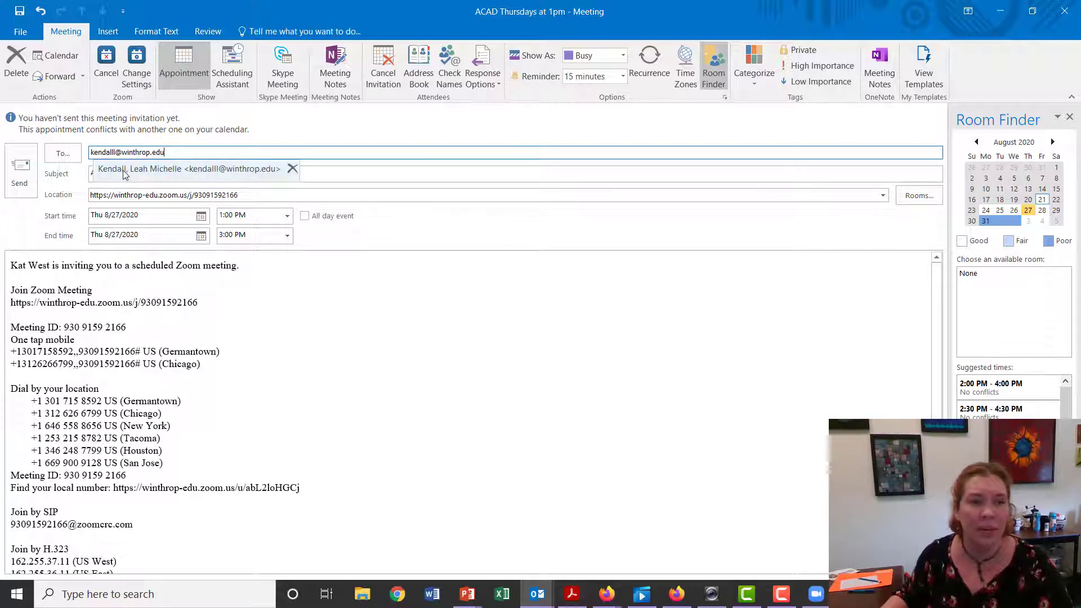
{"action": "left_click", "coordinate": [177, 169]}
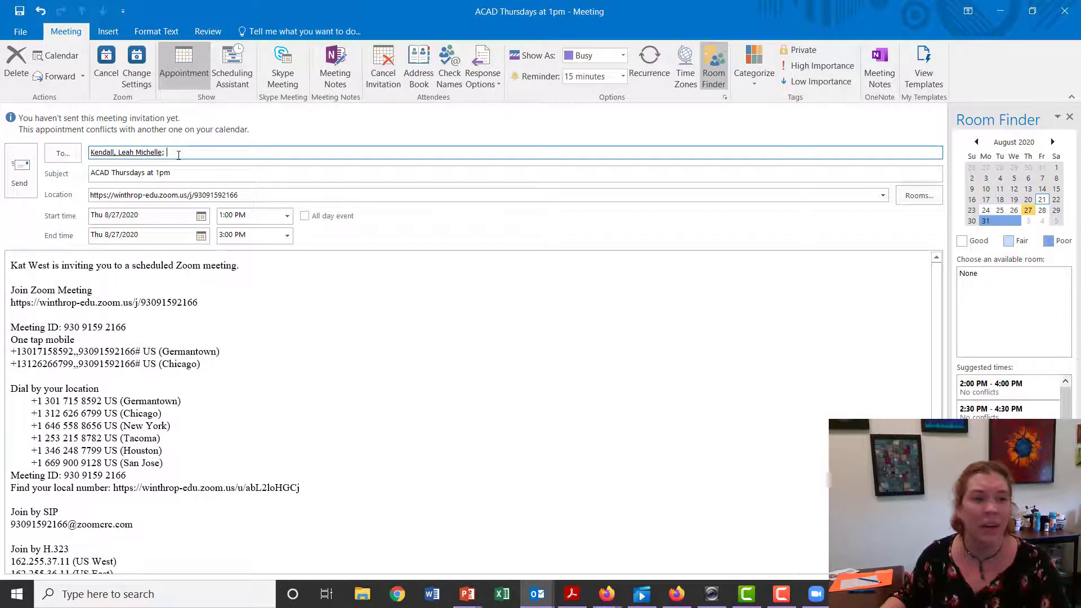
Replace the invitation's recipient with your own Outlook contact address
{"action": "key", "text": "ctrl+a"}
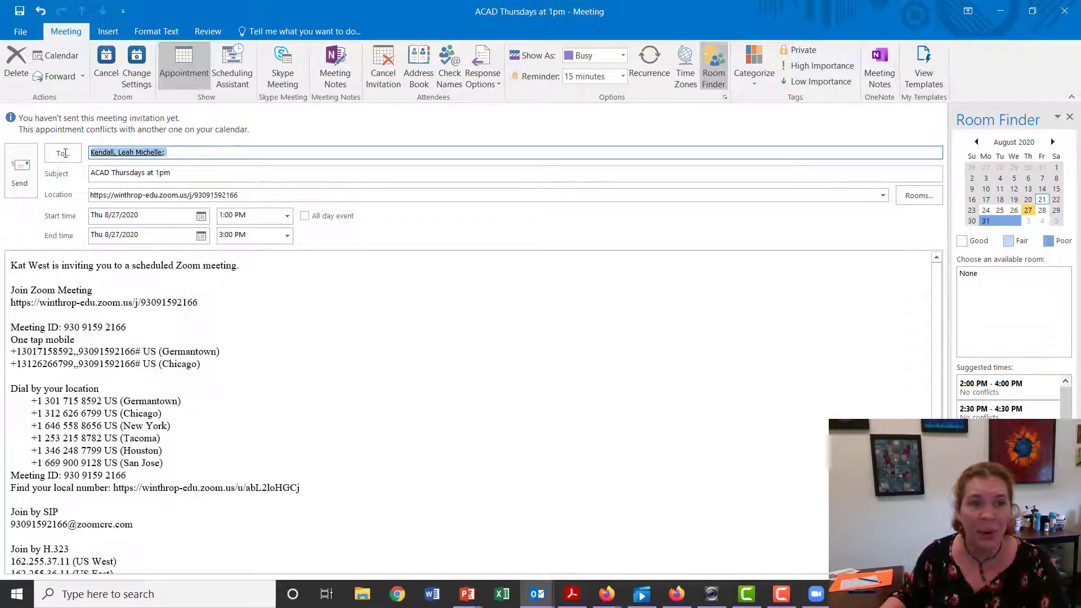
{"action": "type", "text": "westk"}
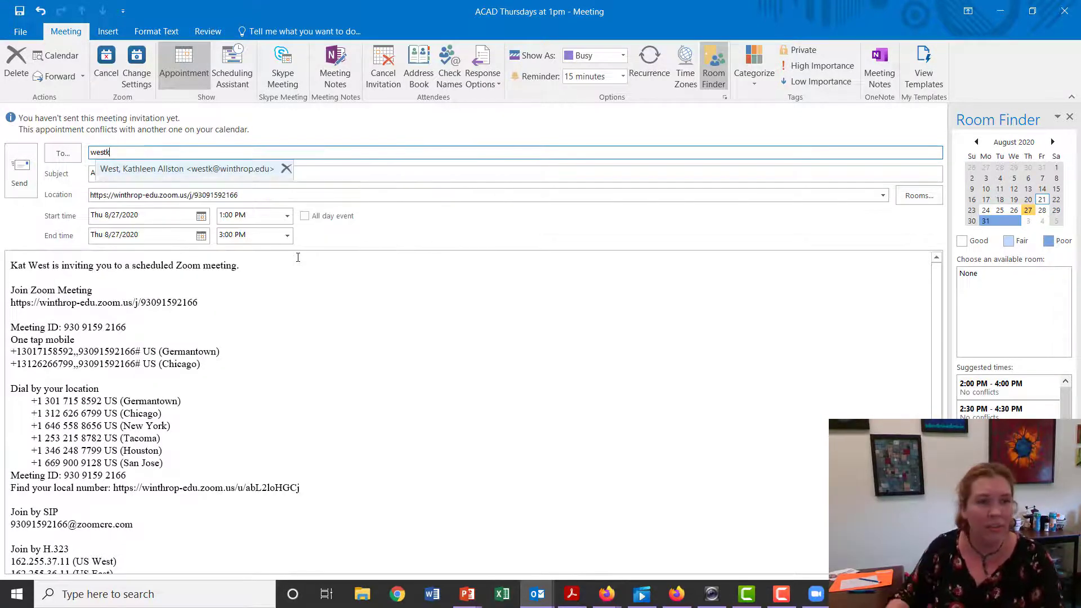
{"action": "key", "text": "Return"}
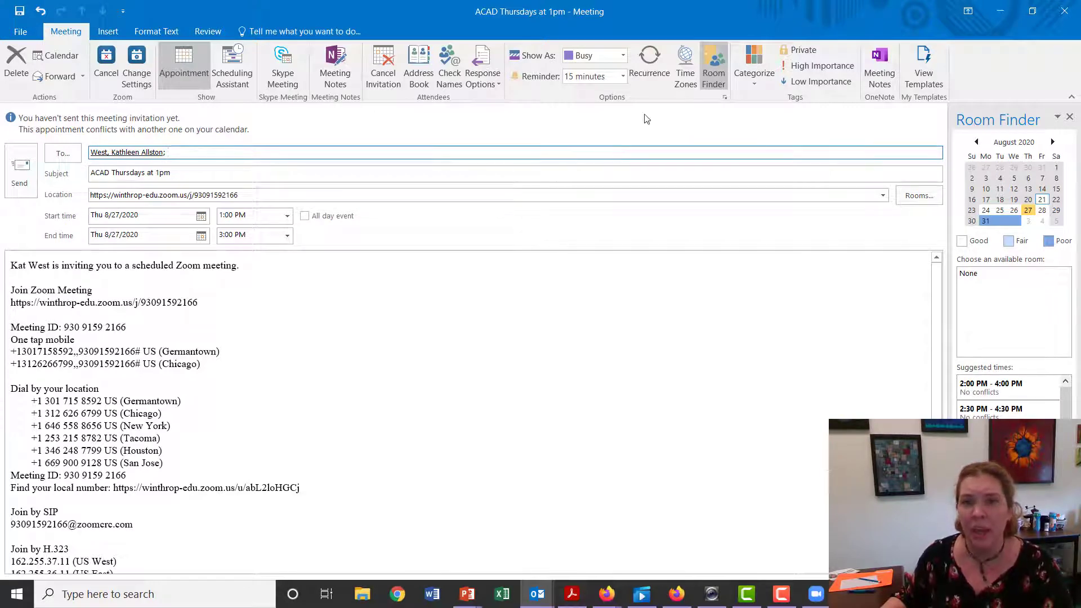
Set the meeting's recurrence to end after 13 occurrences
{"action": "left_click", "coordinate": [651, 76]}
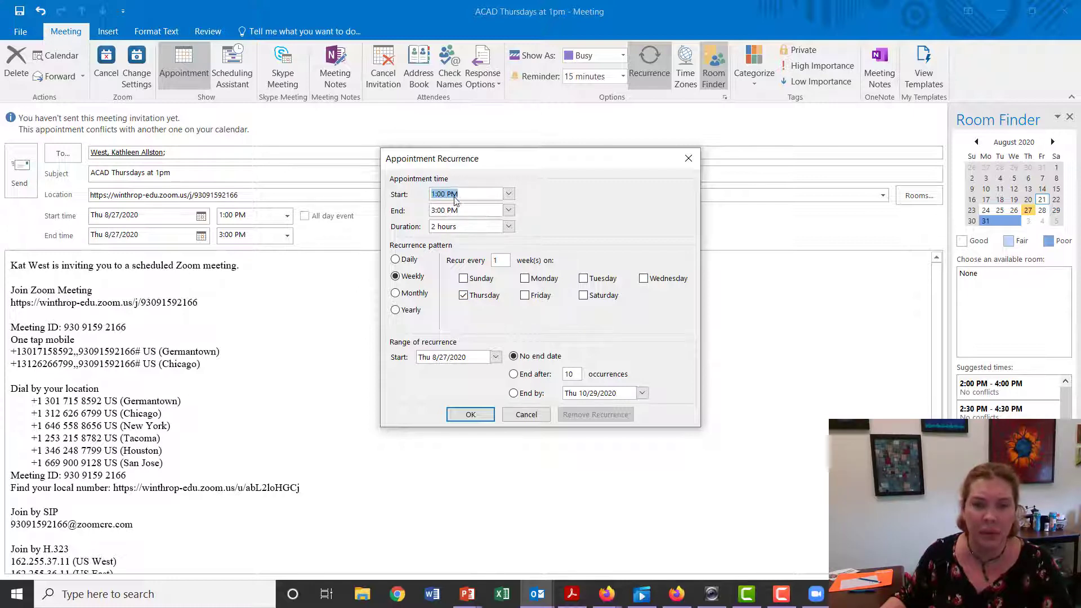
{"action": "left_click", "coordinate": [516, 375]}
{"action": "double_click", "coordinate": [565, 375]}
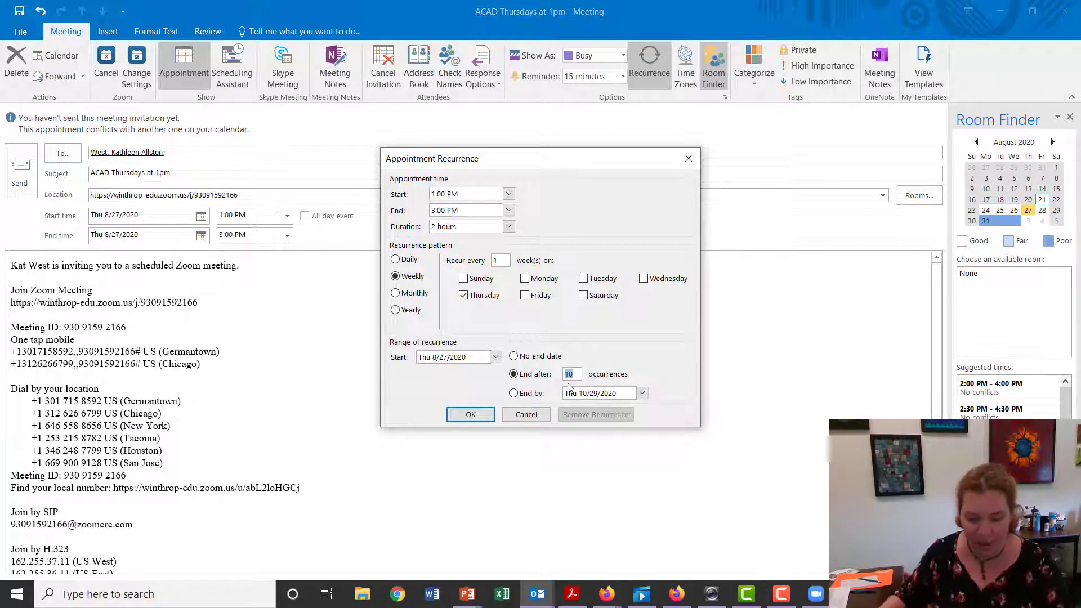
{"action": "type", "text": "13"}
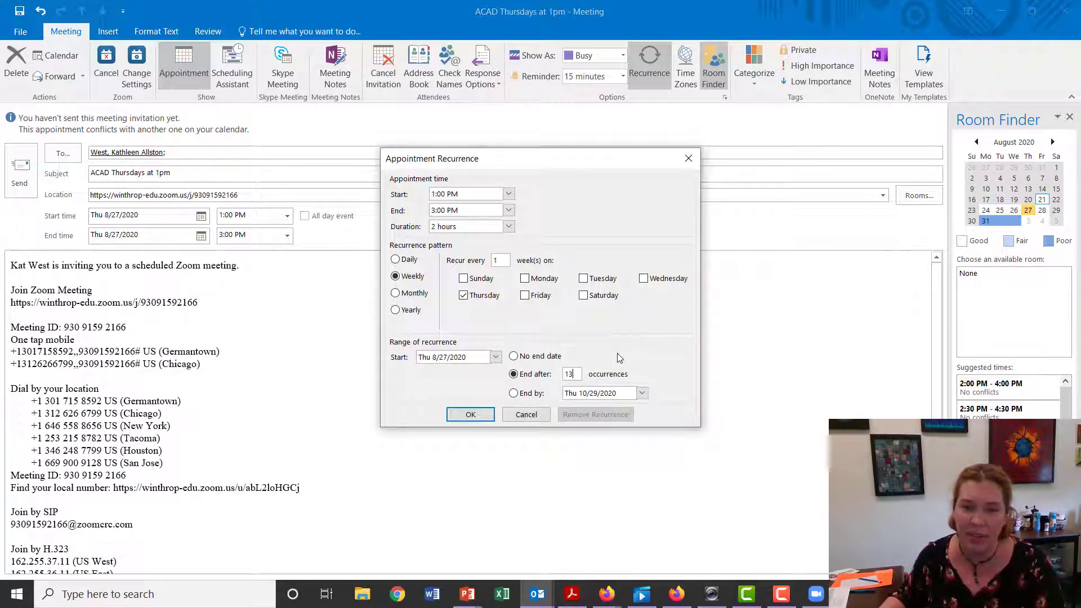
{"action": "left_click", "coordinate": [481, 415]}
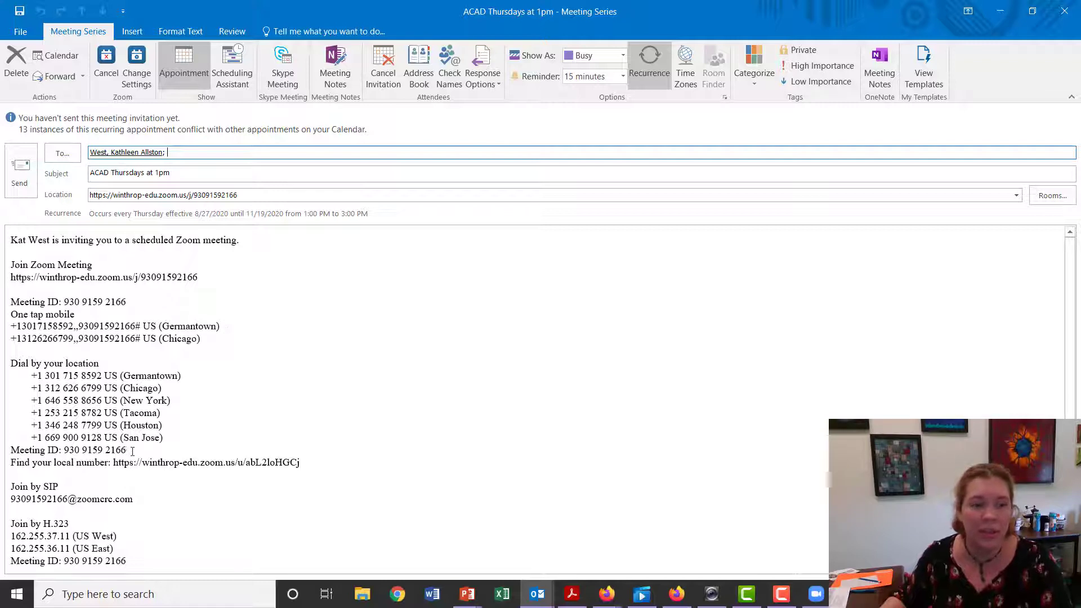
Check the meeting ID and location link in the invitation, then send the meeting invitation
{"action": "left_click_drag", "start_coordinate": [127, 450], "coordinate": [64, 450]}
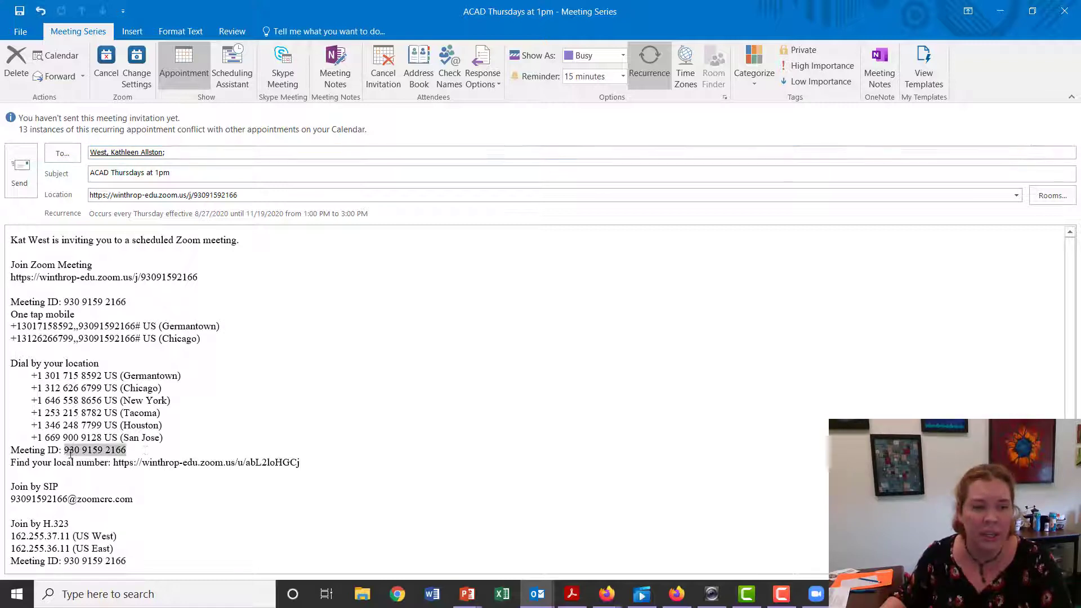
{"action": "left_click", "coordinate": [342, 408]}
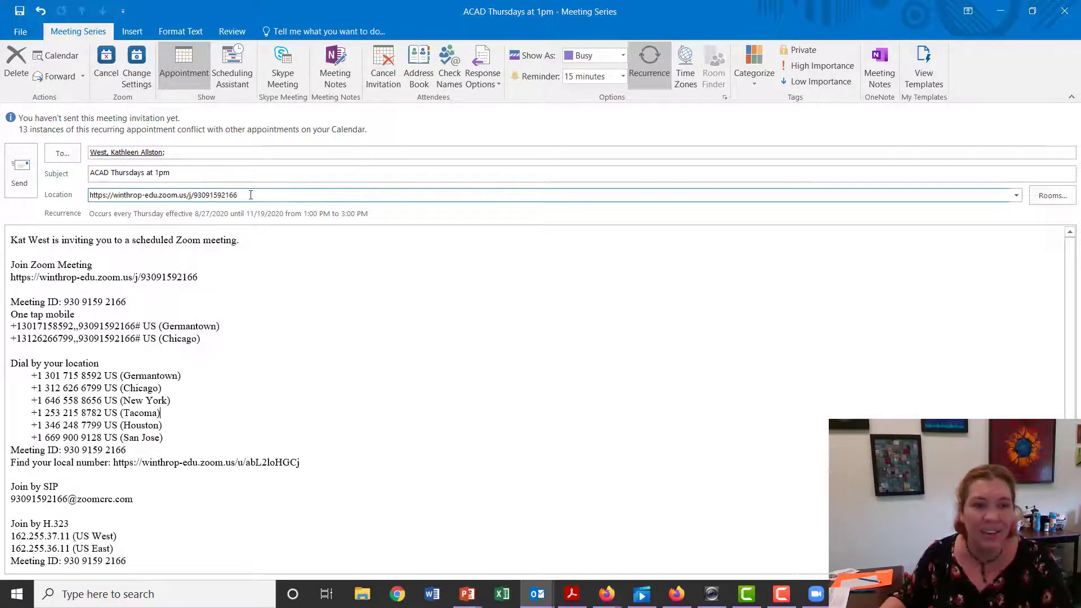
{"action": "triple_click", "coordinate": [102, 197]}
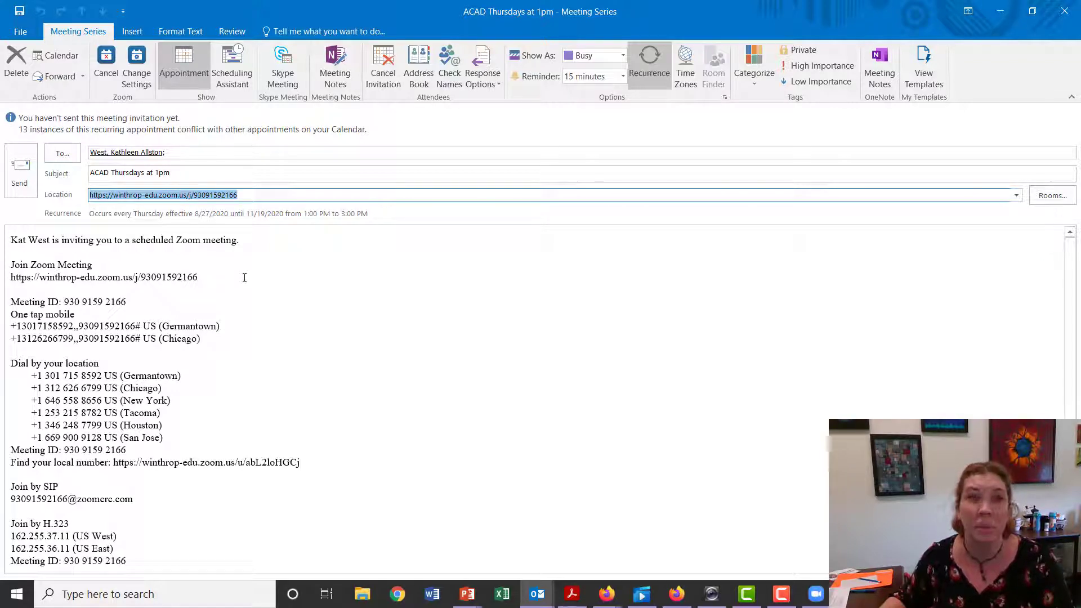
{"action": "left_click", "coordinate": [255, 264]}
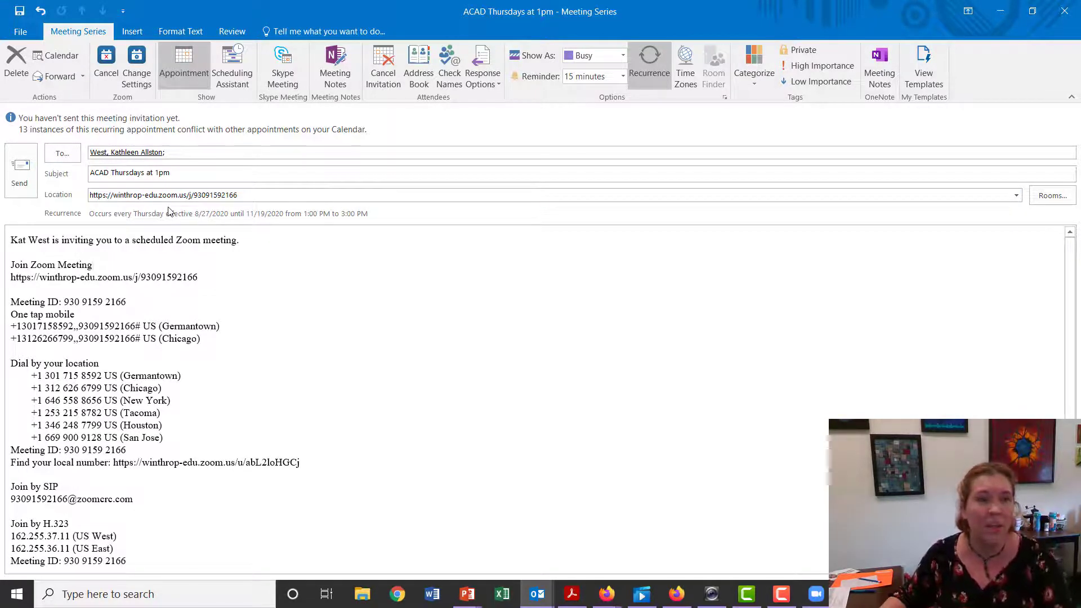
{"action": "left_click", "coordinate": [20, 169]}
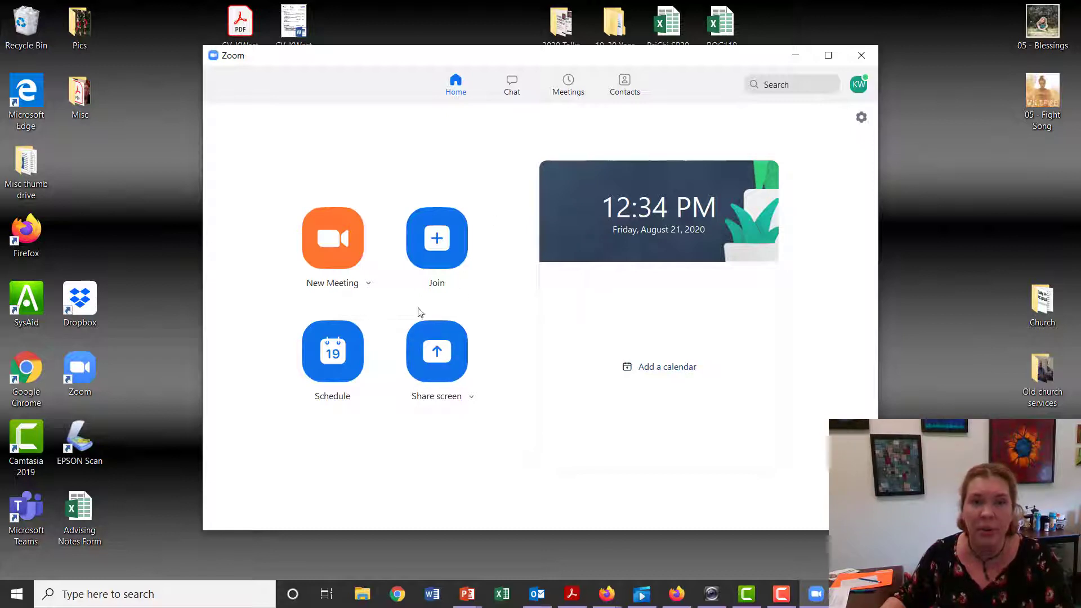
Start the ACAD Thursdays at 1pm meeting from the Zoom meetings list, join with computer audio, and maximize the meeting window
{"action": "left_click", "coordinate": [567, 96]}
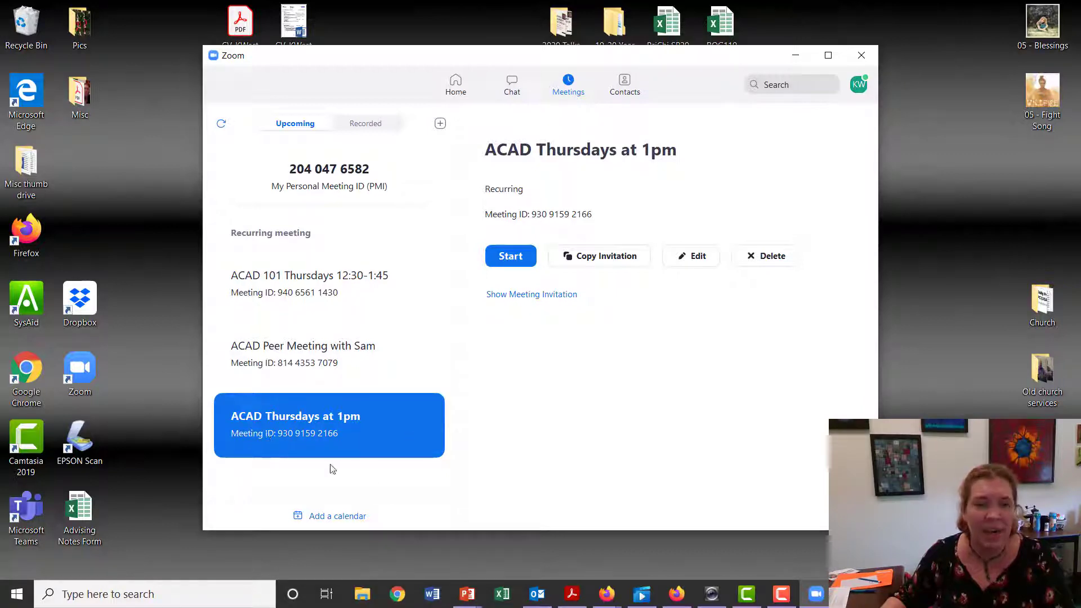
{"action": "left_click", "coordinate": [515, 261]}
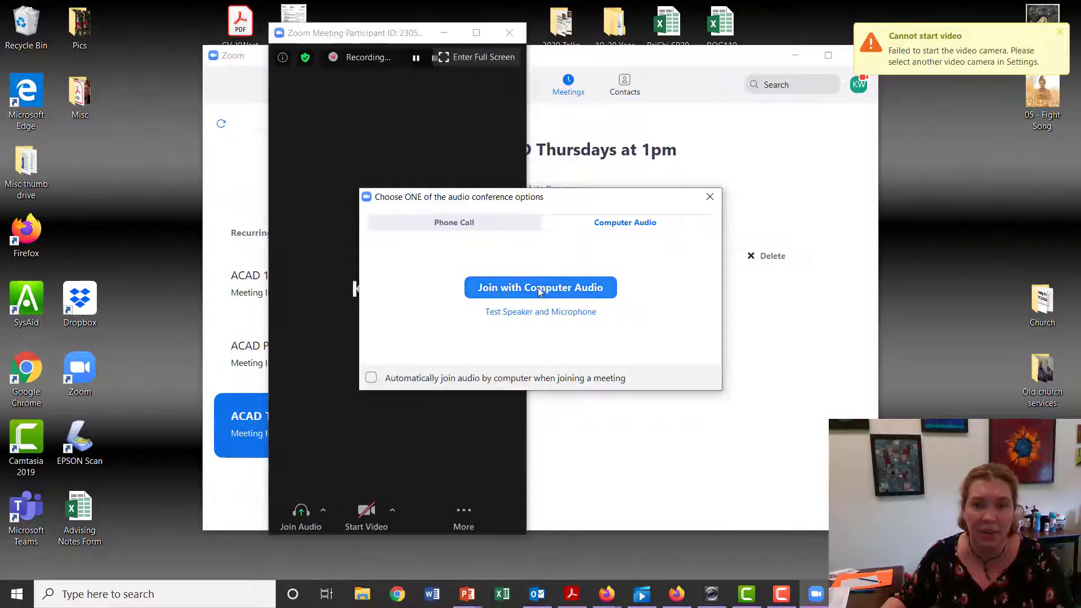
{"action": "left_click", "coordinate": [538, 288]}
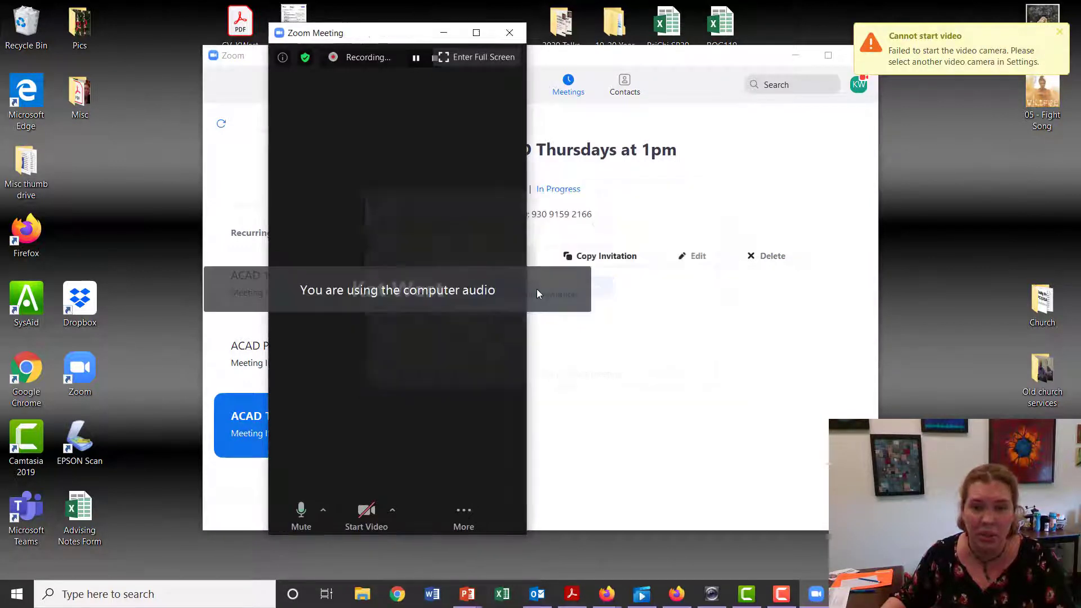
{"action": "left_click", "coordinate": [476, 35]}
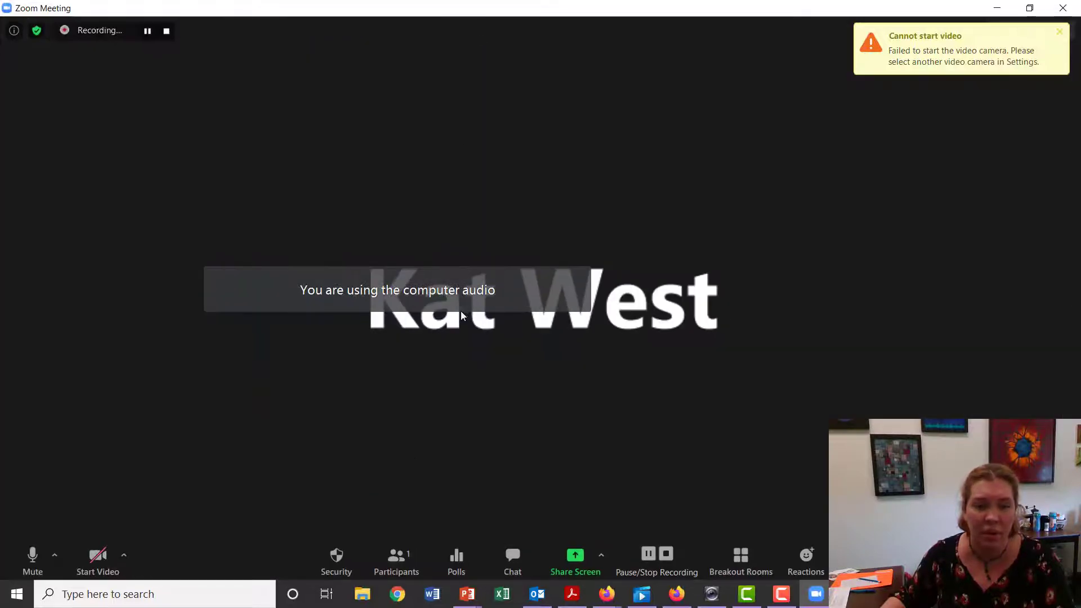
Try to start video and check the participants list in the meeting
{"action": "left_click", "coordinate": [99, 563]}
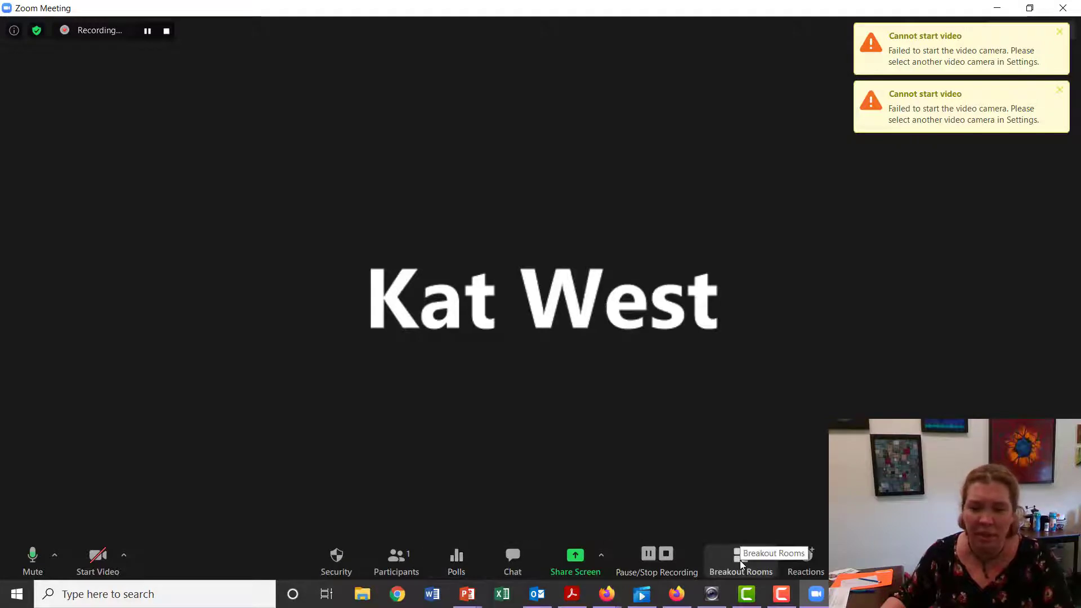
{"action": "left_click", "coordinate": [397, 567]}
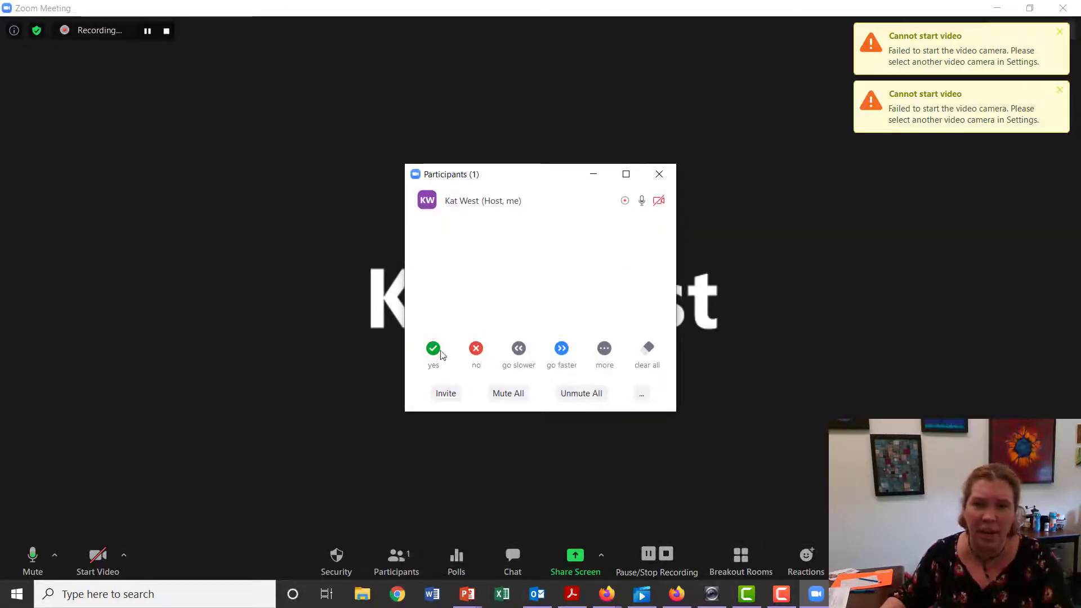
{"action": "left_click", "coordinate": [659, 174]}
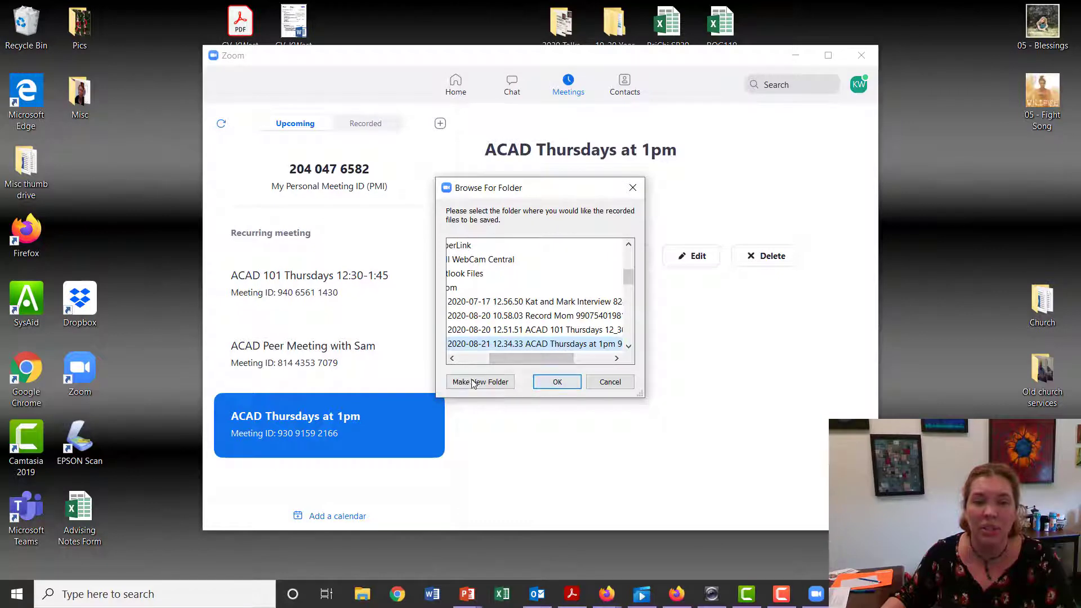
Save the converted meeting recording to the ACAD 101 folder on the Desktop
{"action": "left_click_drag", "start_coordinate": [532, 358], "coordinate": [437, 361]}
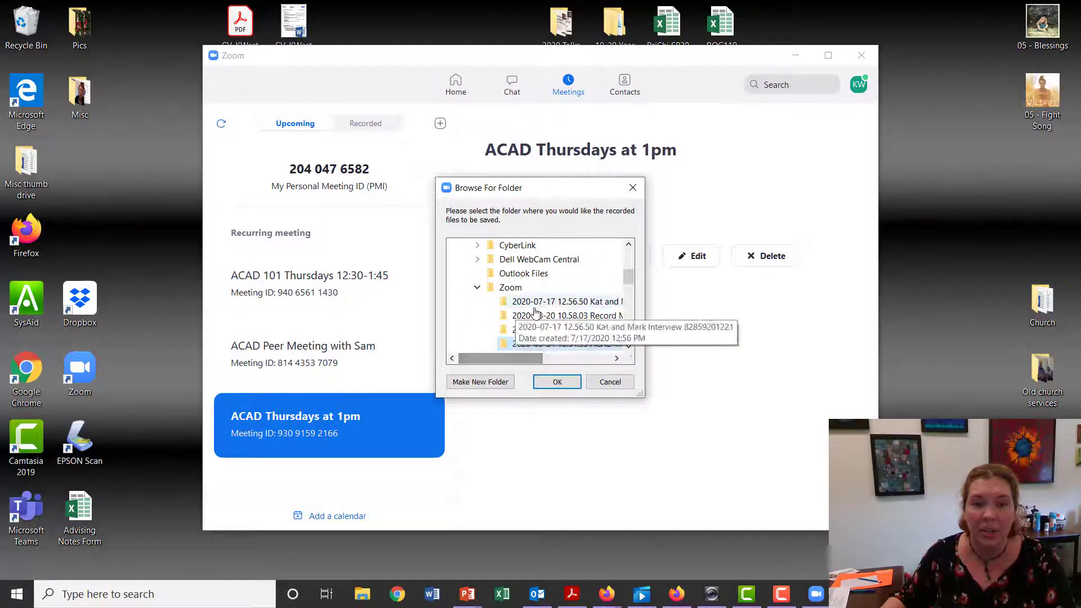
{"action": "scroll", "coordinate": [519, 301], "scroll_direction": "up", "scroll_amount": 2}
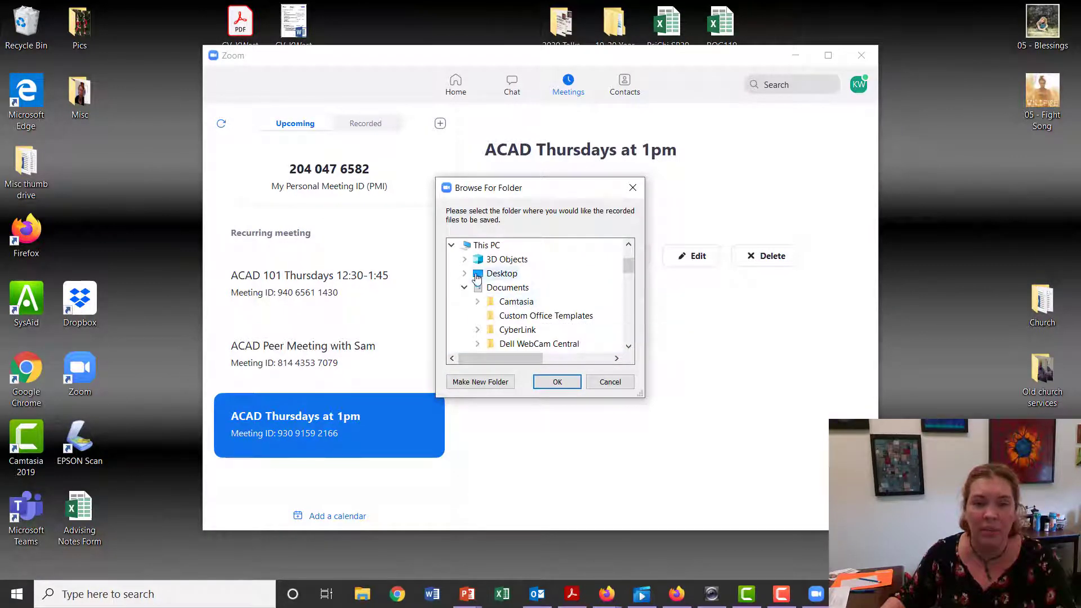
{"action": "left_click", "coordinate": [497, 274]}
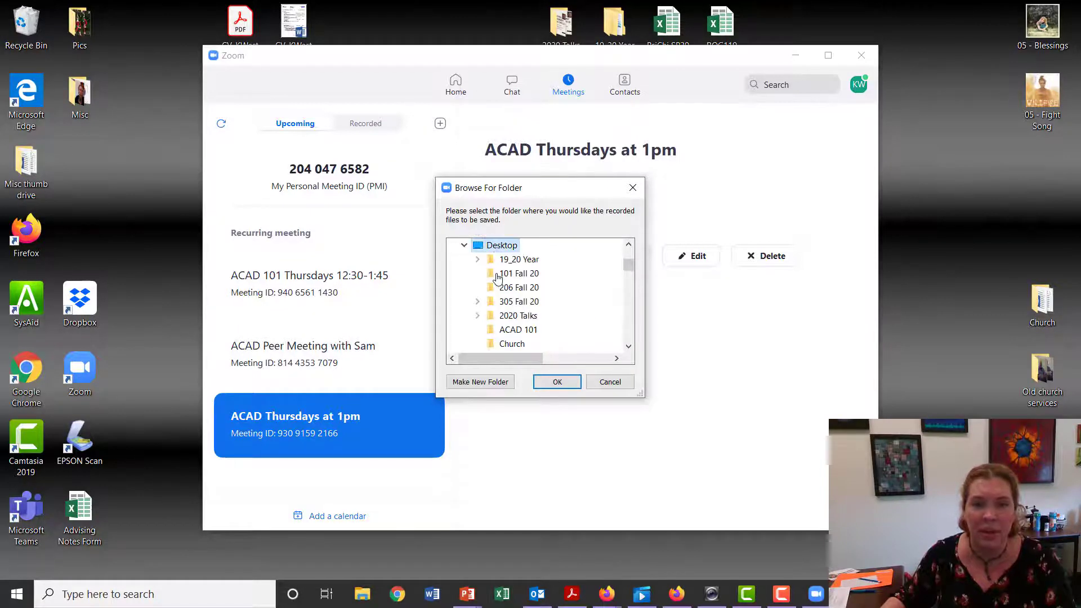
{"action": "left_click", "coordinate": [518, 331]}
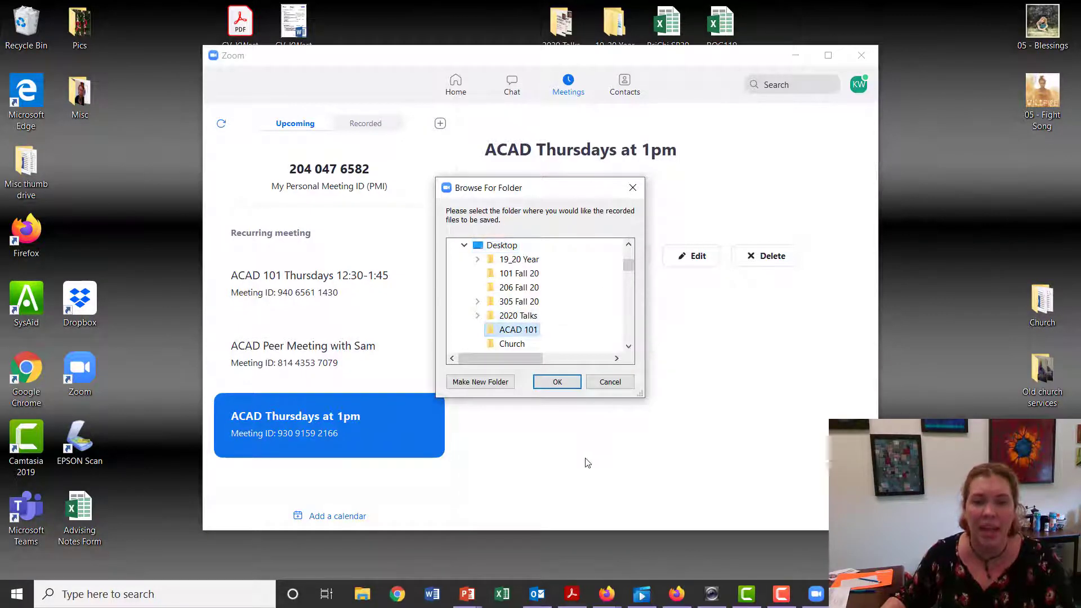
{"action": "left_click", "coordinate": [567, 382]}
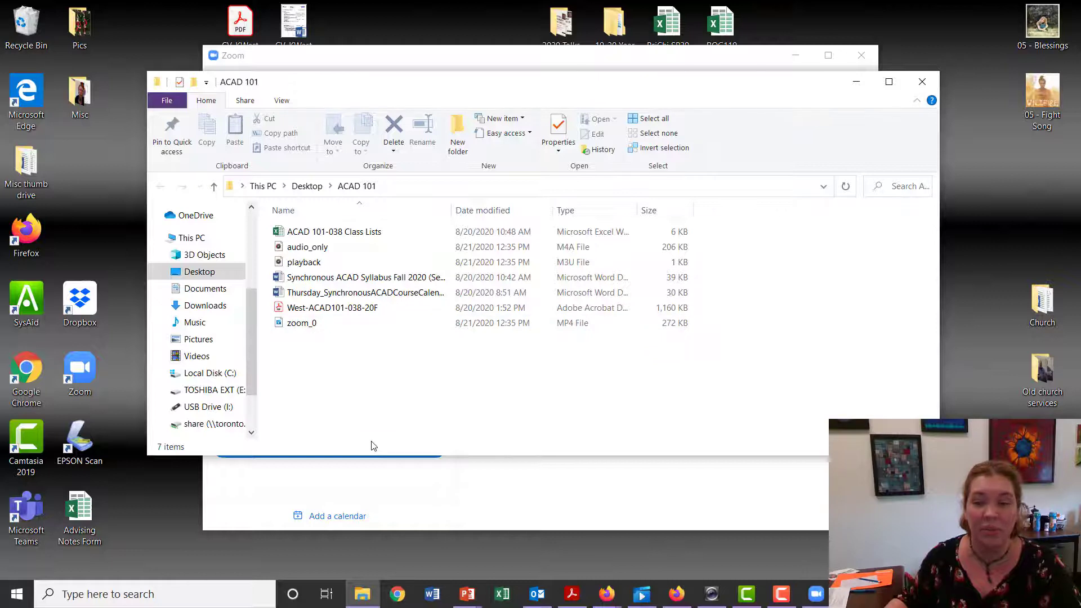
Rename the zoom_0 recording file as Week 1 and close the folder window
{"action": "left_click", "coordinate": [314, 326]}
{"action": "right_click", "coordinate": [307, 326]}
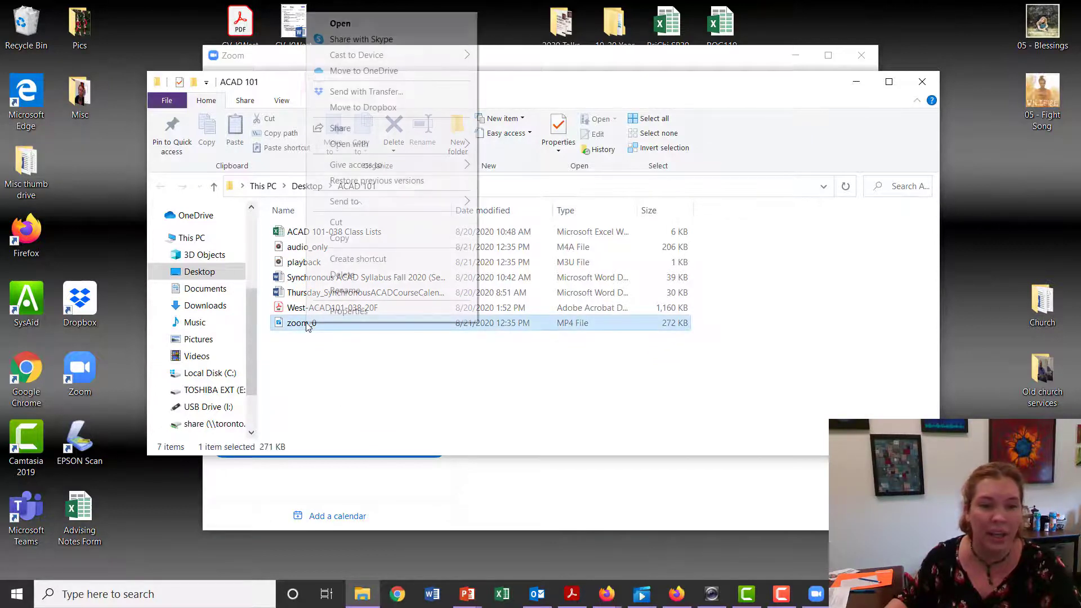
{"action": "left_click", "coordinate": [345, 291]}
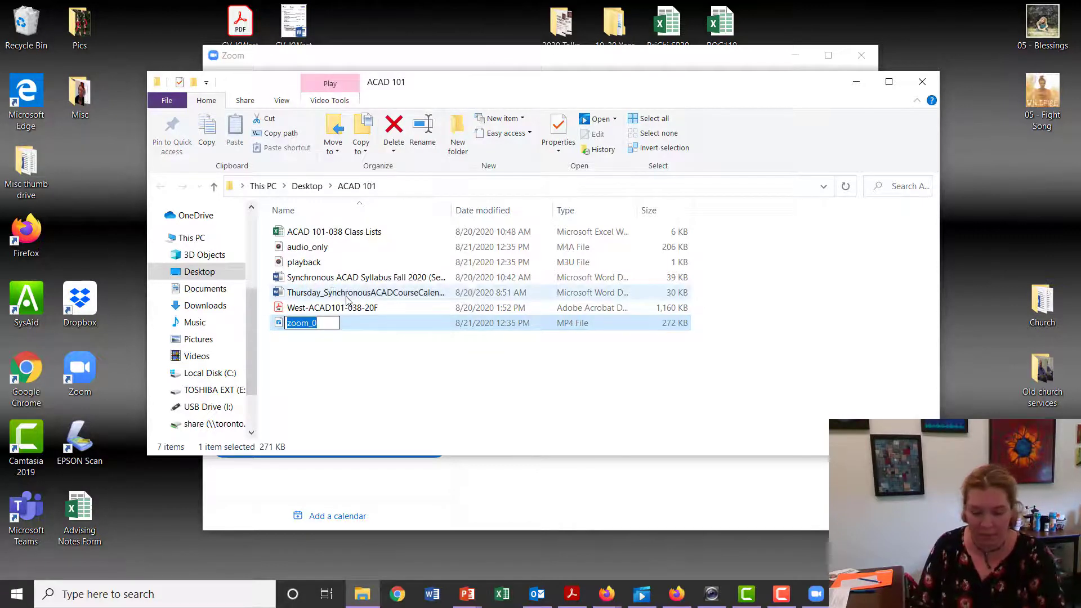
{"action": "type", "text": "Week 1"}
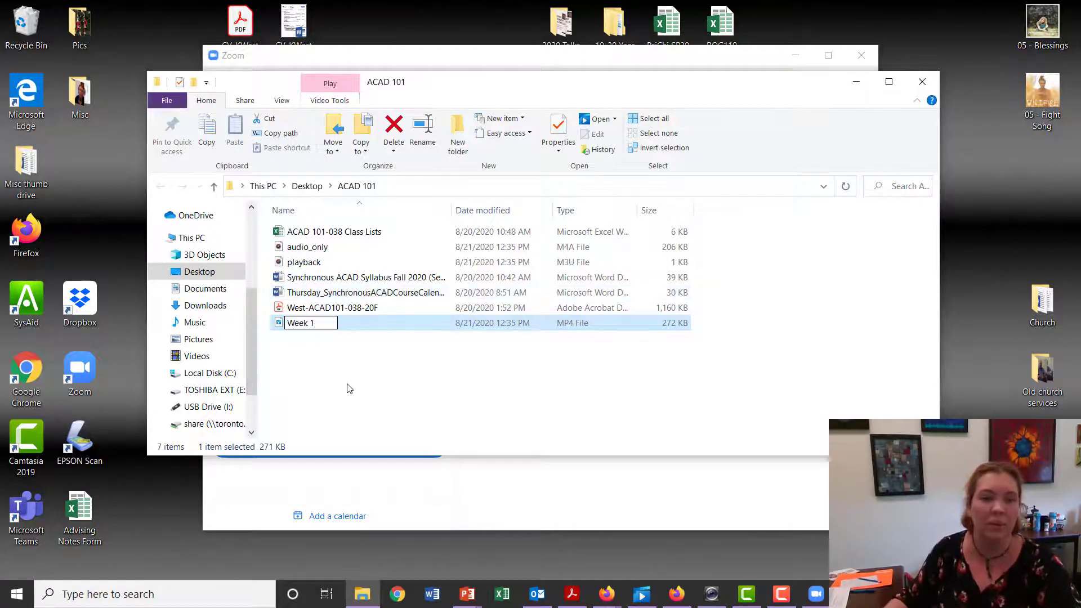
{"action": "left_click", "coordinate": [349, 388]}
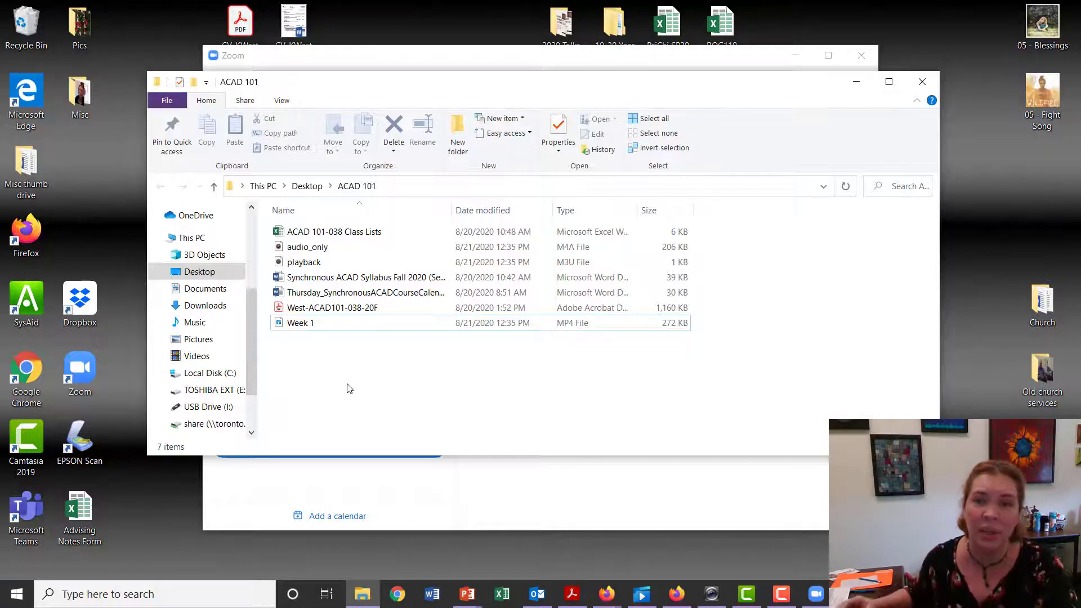
{"action": "left_click", "coordinate": [921, 82]}
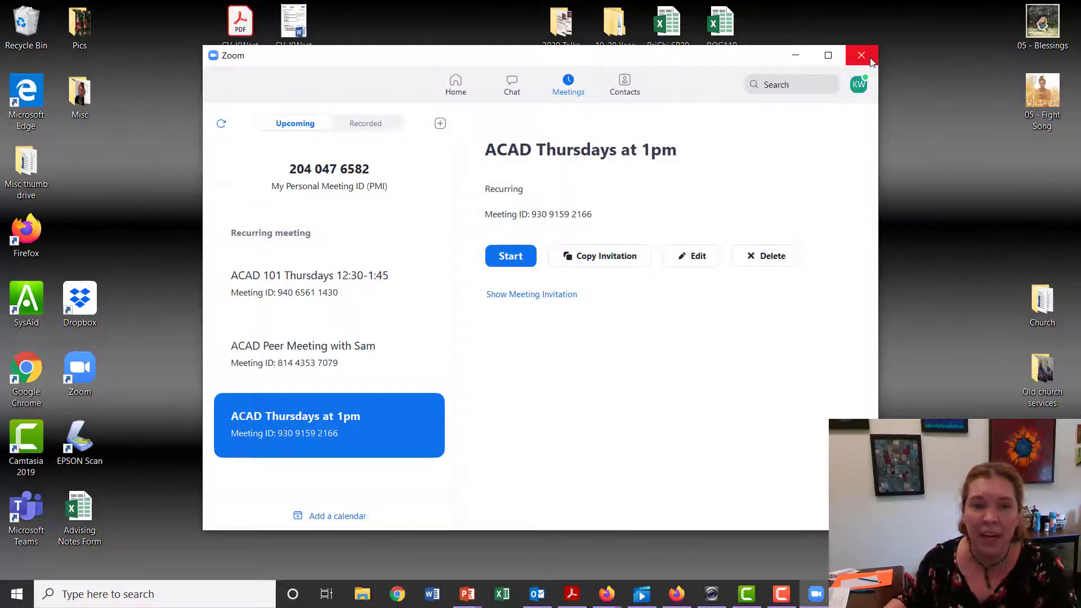